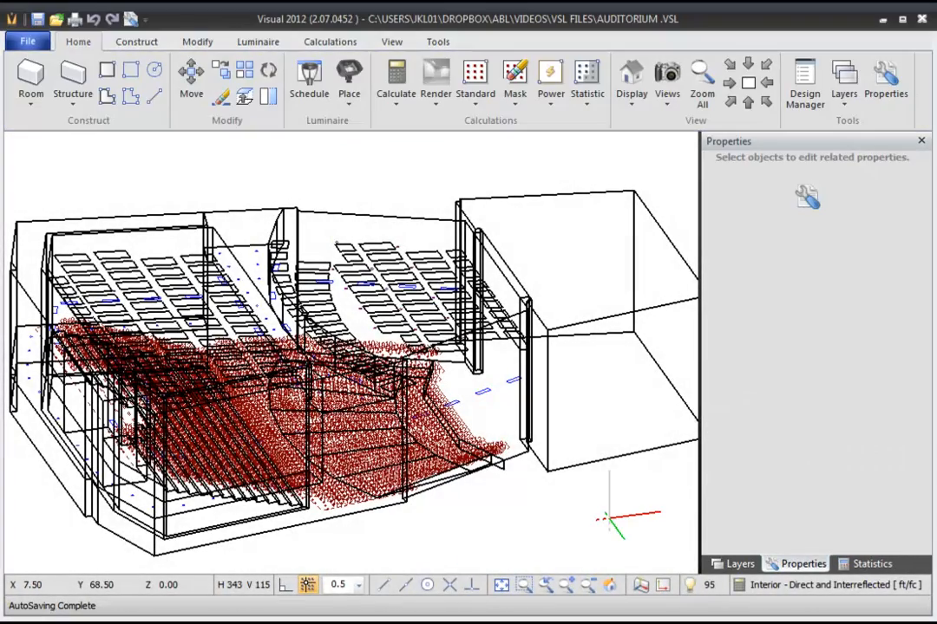
Start the Properties command and select three rectangular TH4 luminaires along the wall near the stage opening together.
left_click(875, 94)
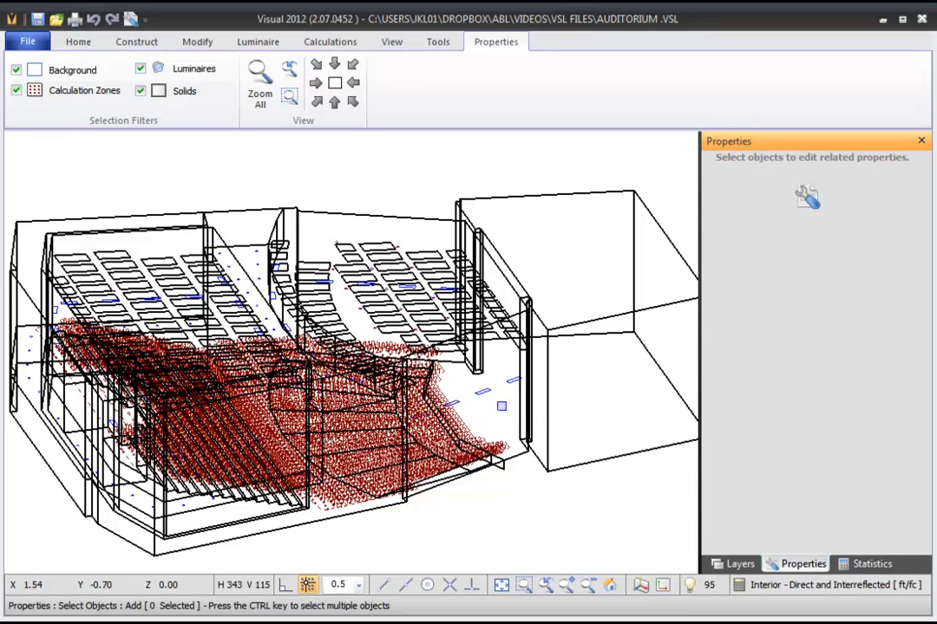
left_click(489, 392)
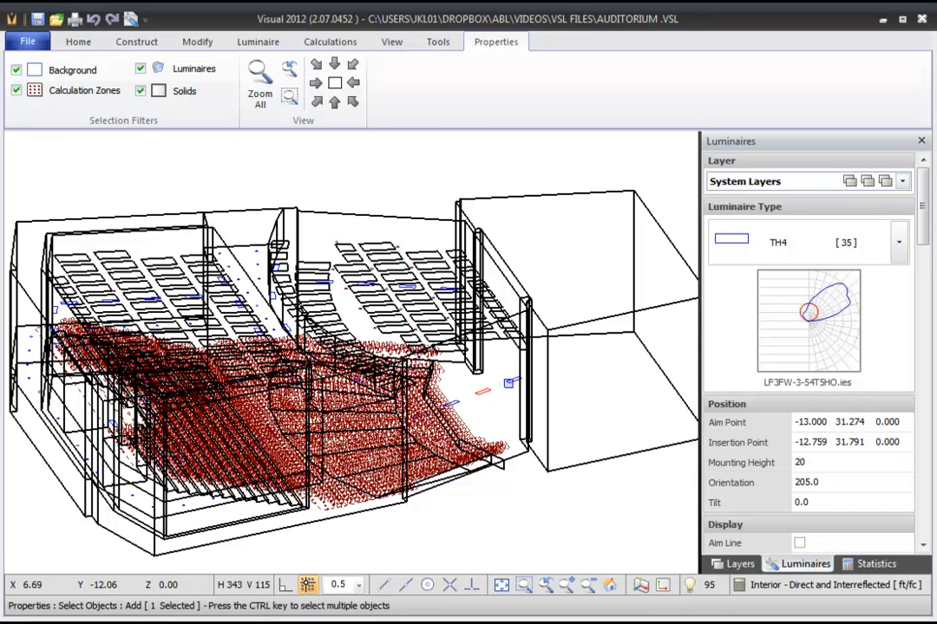
left_click(497, 388, "ctrl")
scroll(497, 387, "up", 5)
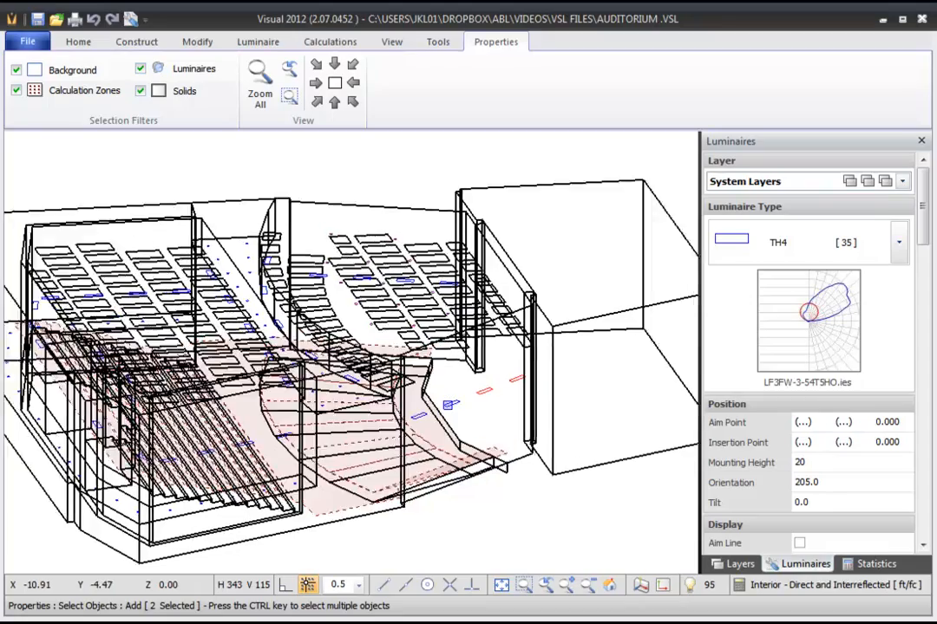
left_click(451, 402, "ctrl")
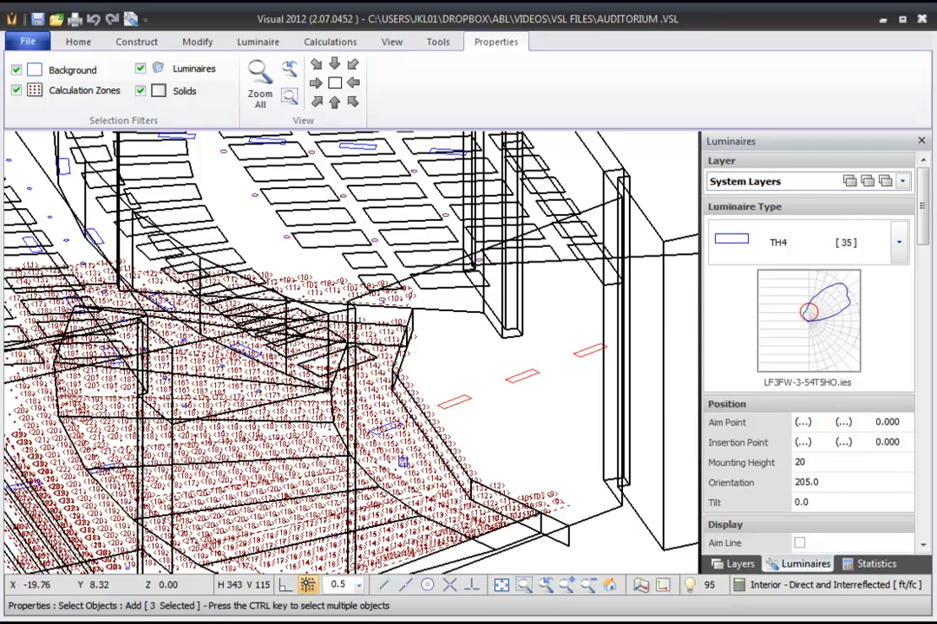
Add the calculation zone in front of the three luminaires to the selection, and remove it from the selection again.
left_click(404, 452, "ctrl")
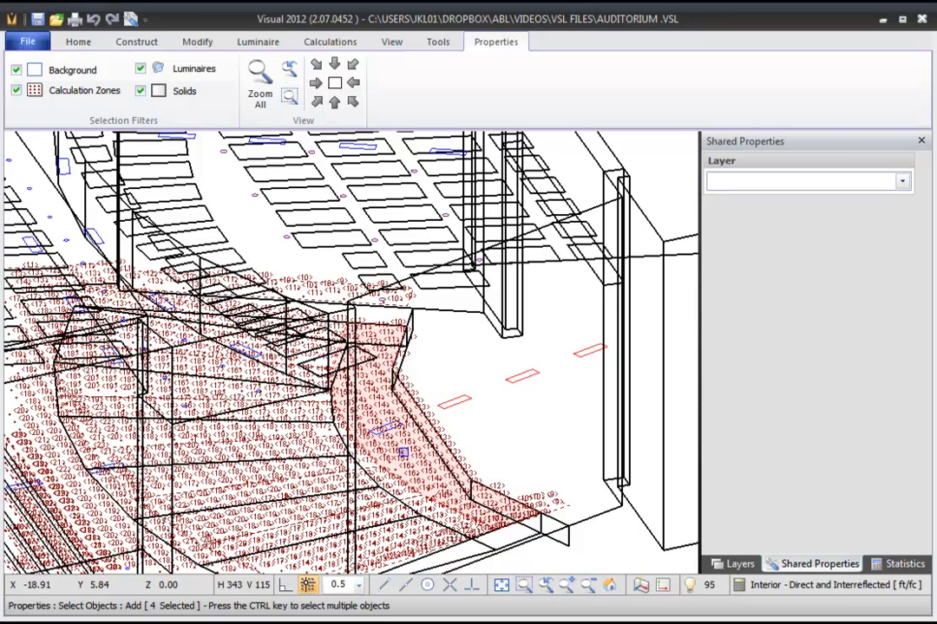
key("shift")
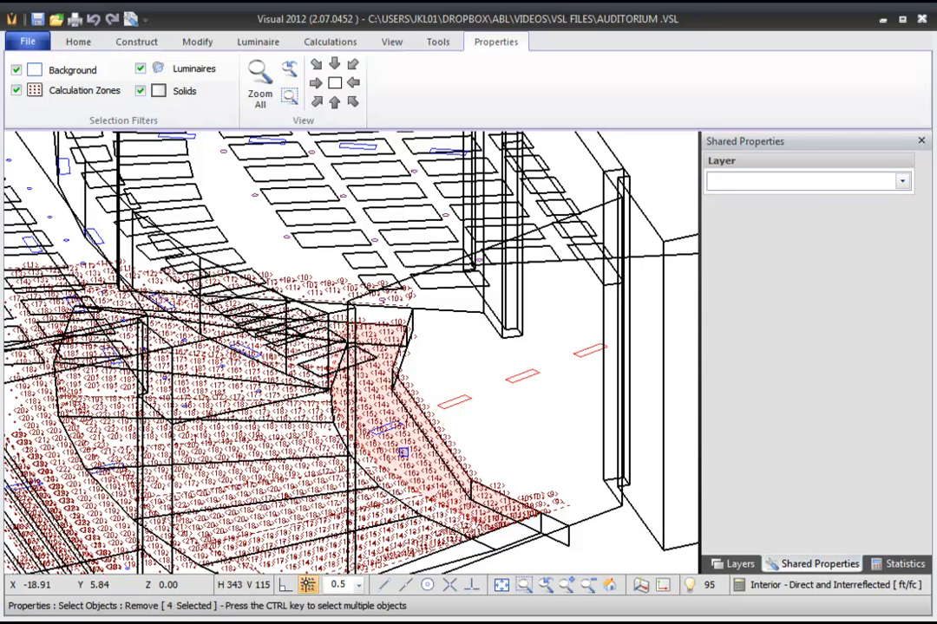
left_click(403, 451, "shift")
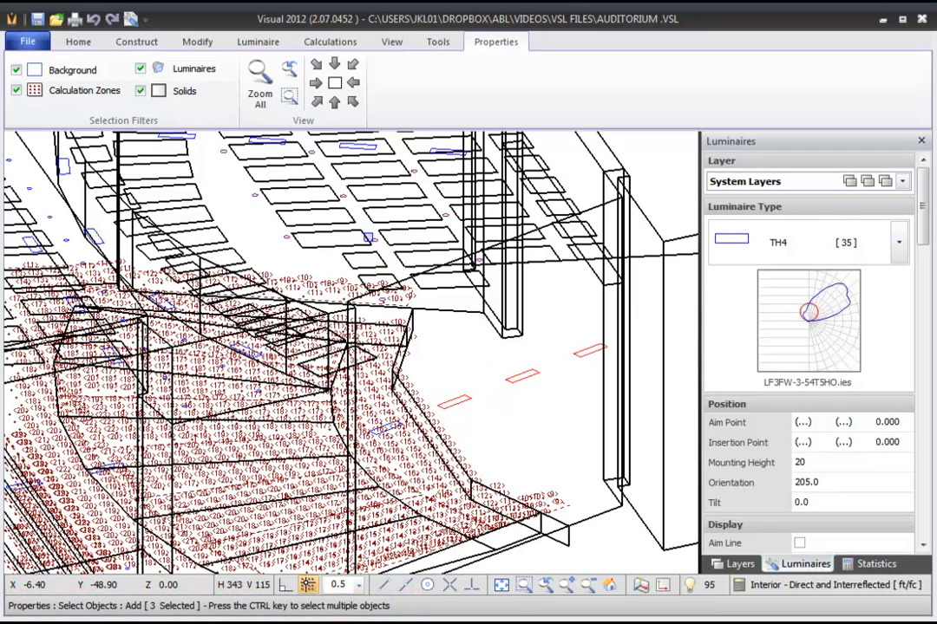
Add two round ceiling luminaires to the selected TH4 luminaires, and end the Properties command.
left_click(374, 239)
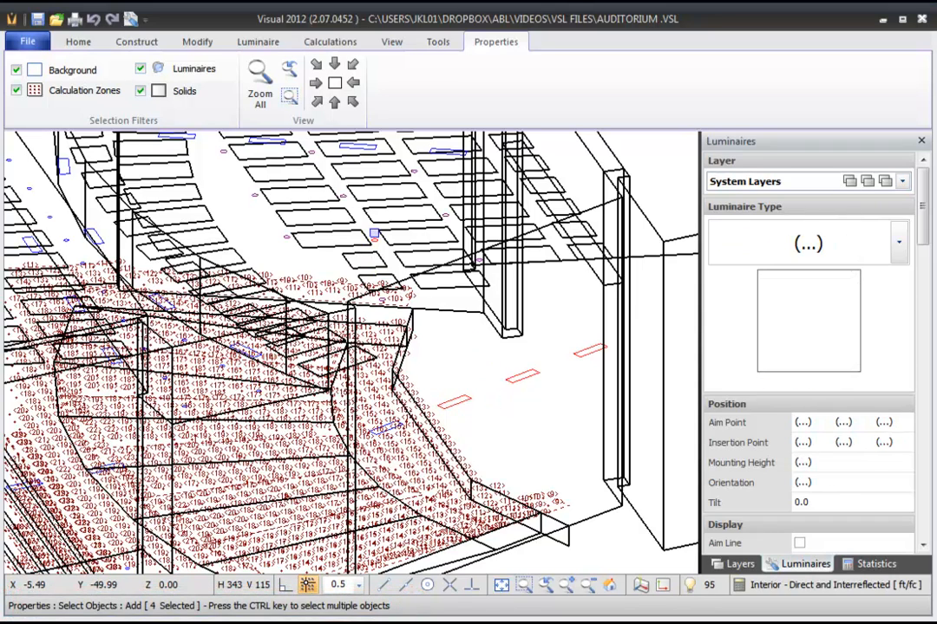
left_click(343, 196)
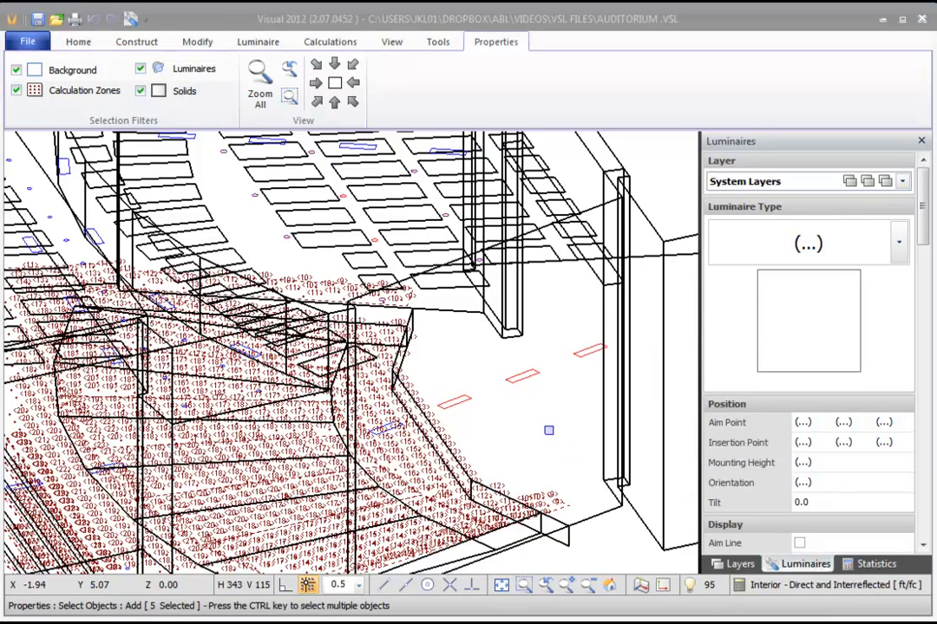
key("Escape")
scroll(548, 430, "down", 3)
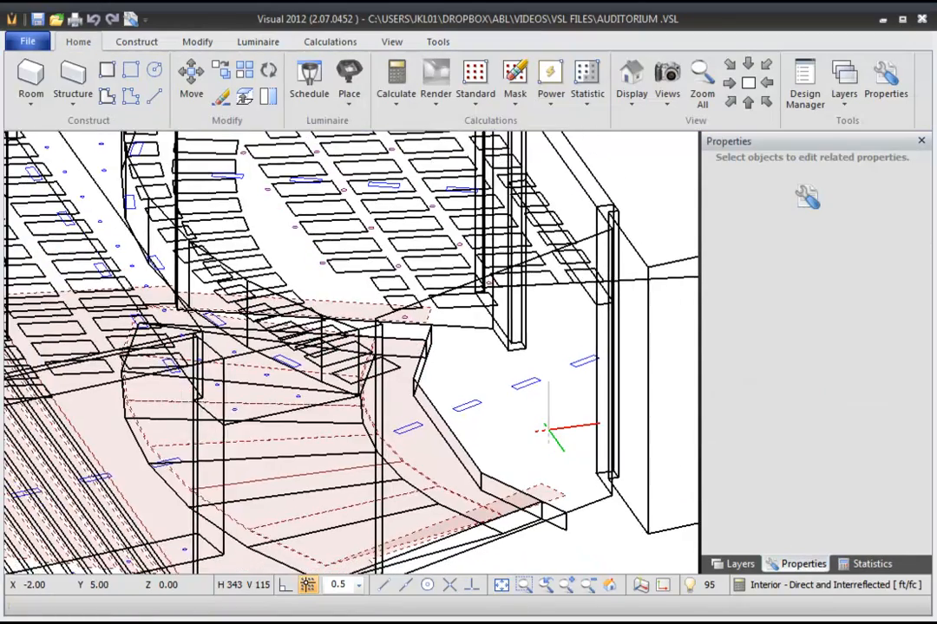
scroll(548, 430, "down", 4)
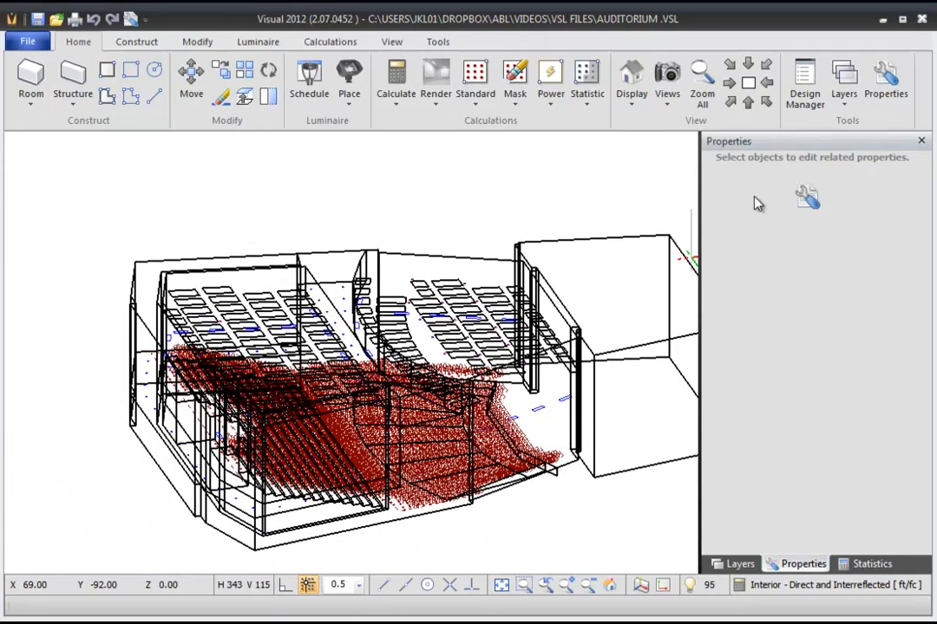
Restart the Properties command and exclude Background, Calculation Zones and Solids from the selection filters, keeping only Luminaires.
left_click(886, 83)
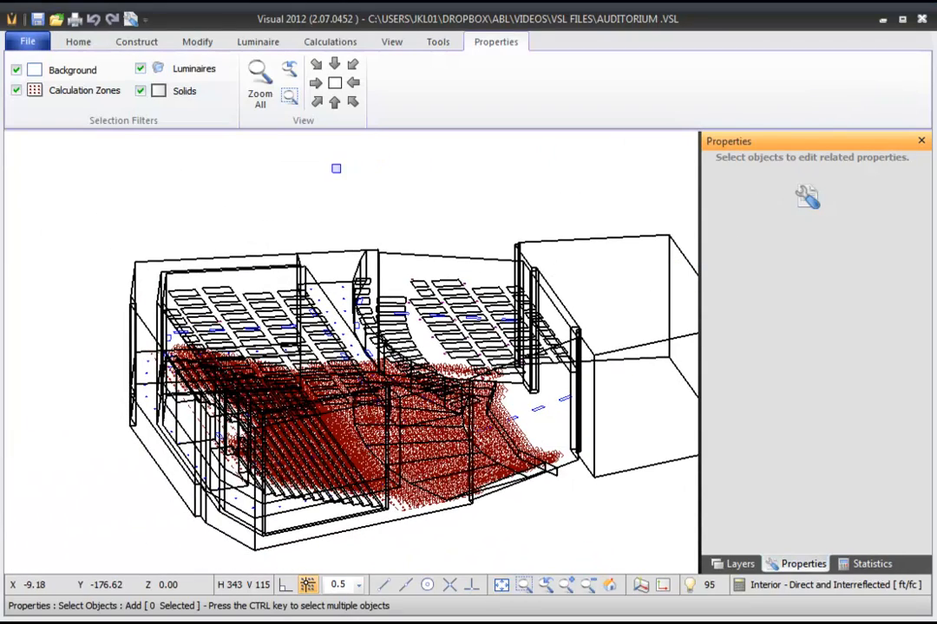
left_click(17, 70)
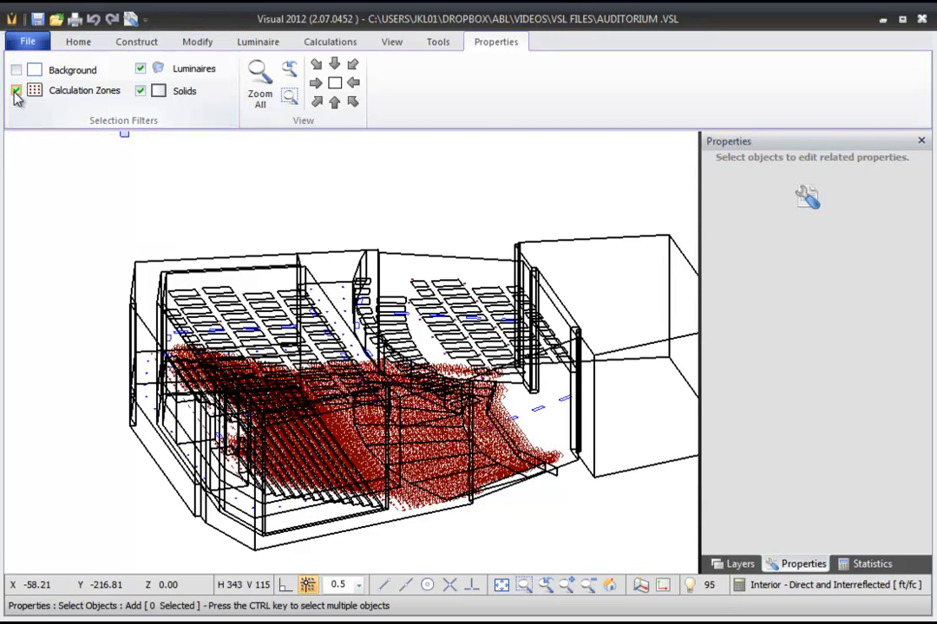
left_click(16, 90)
left_click(141, 90)
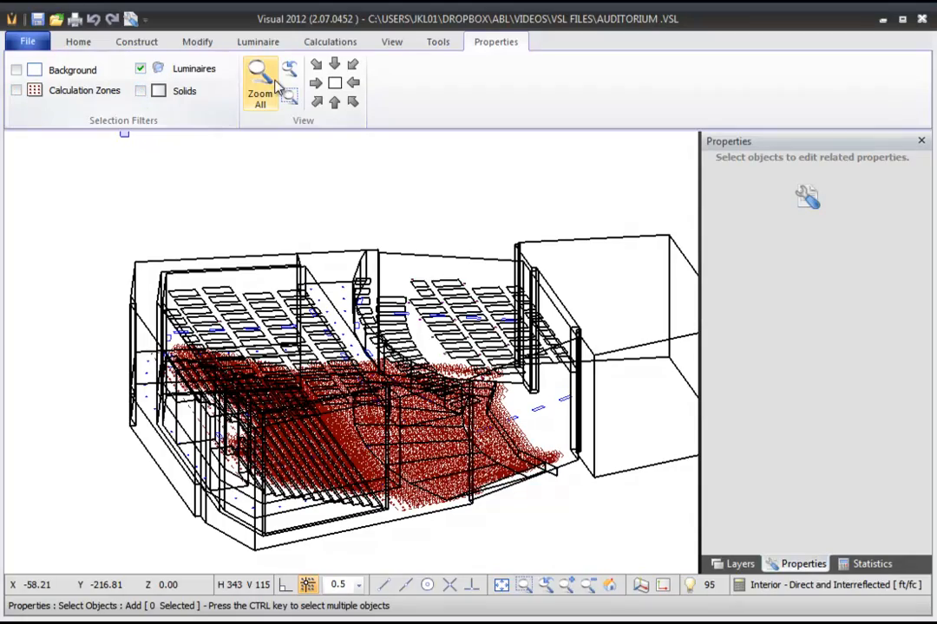
Switch to plan view, window-select all luminaires across the auditorium, and clear the selection.
left_click(335, 82)
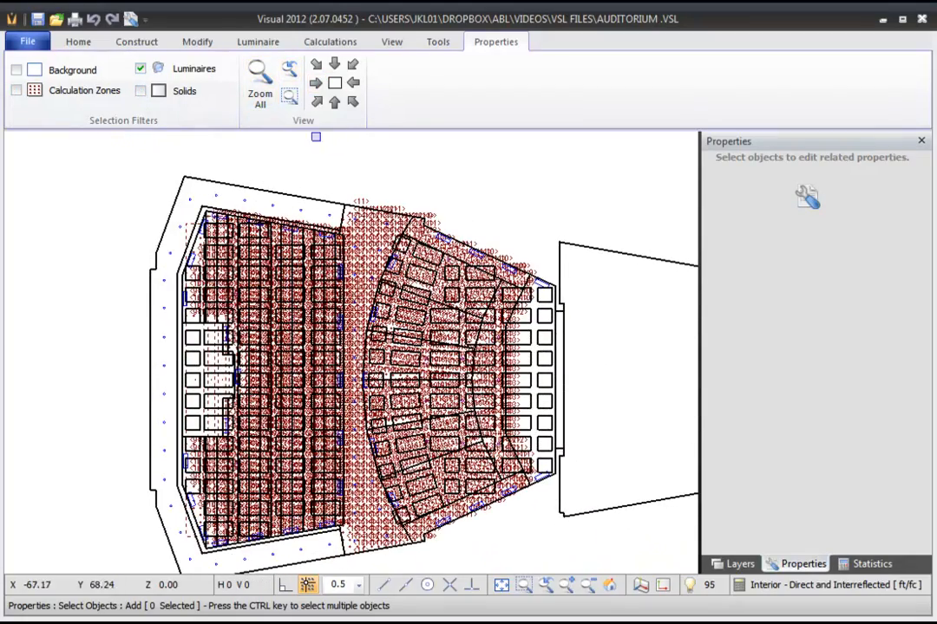
left_click(138, 166)
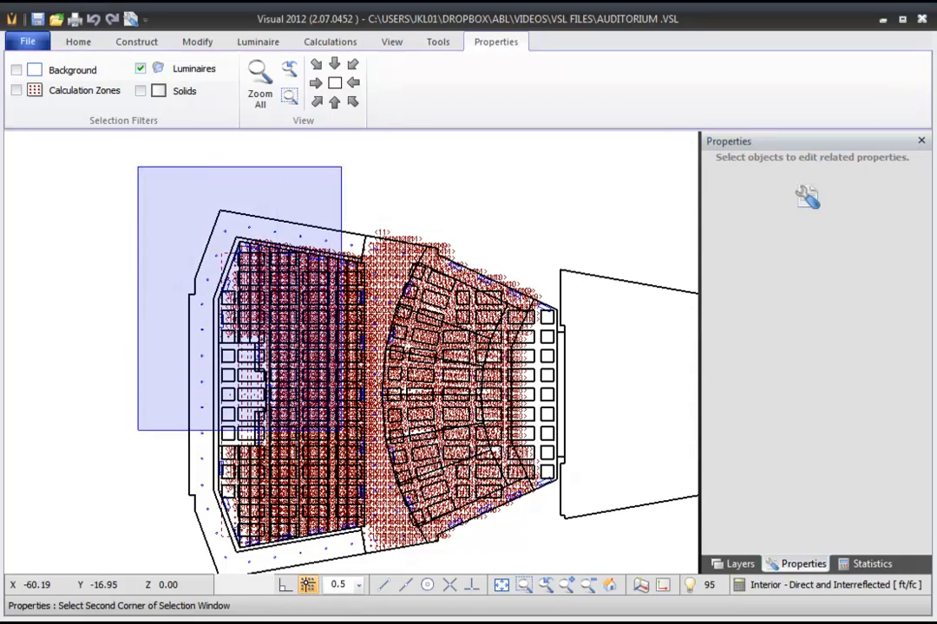
left_click(572, 515)
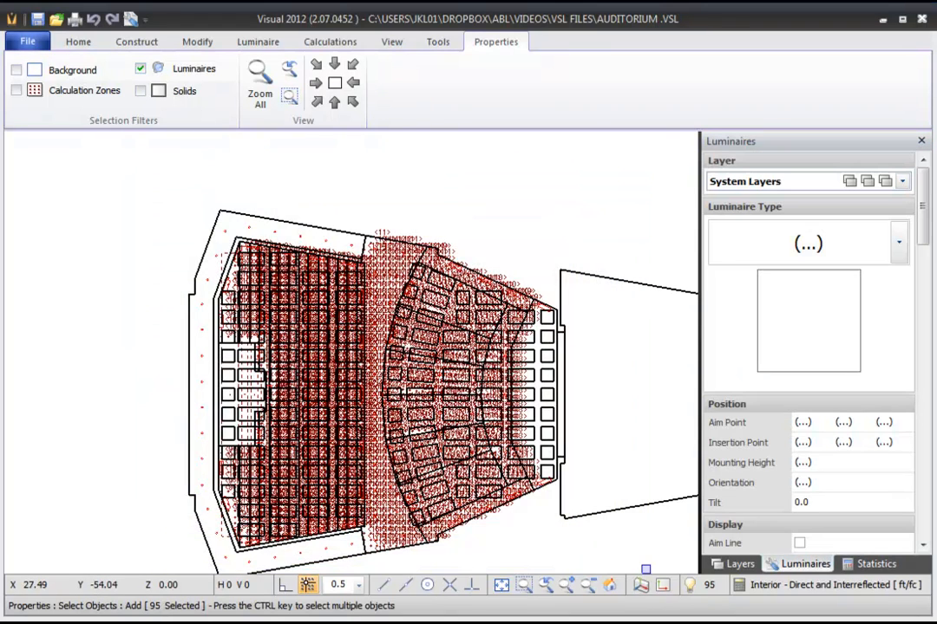
key("Escape")
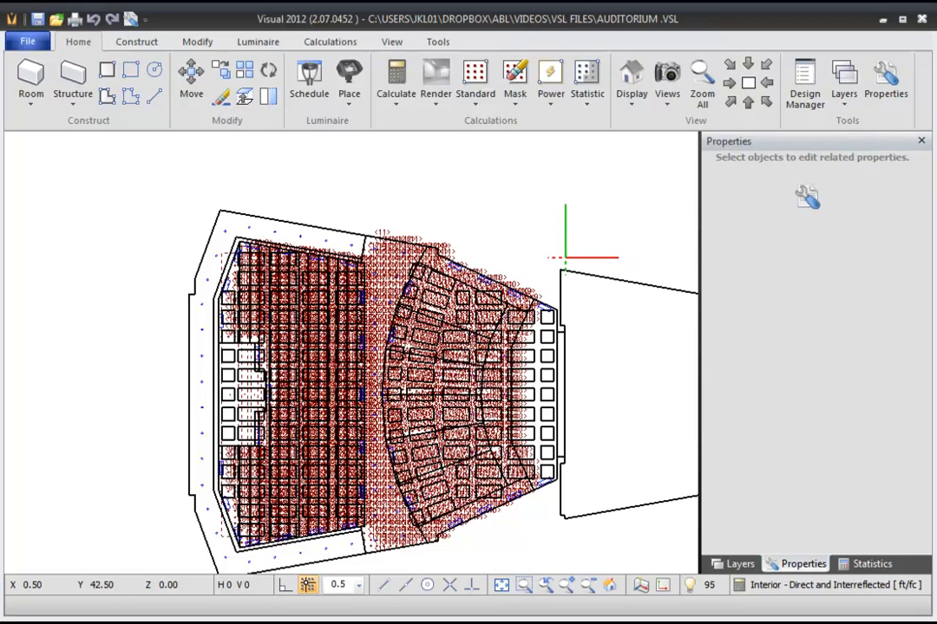
Select one round E8 luminaire in the upper corridor and examine its properties and the list of available layers.
right_click(463, 256)
left_click(299, 238)
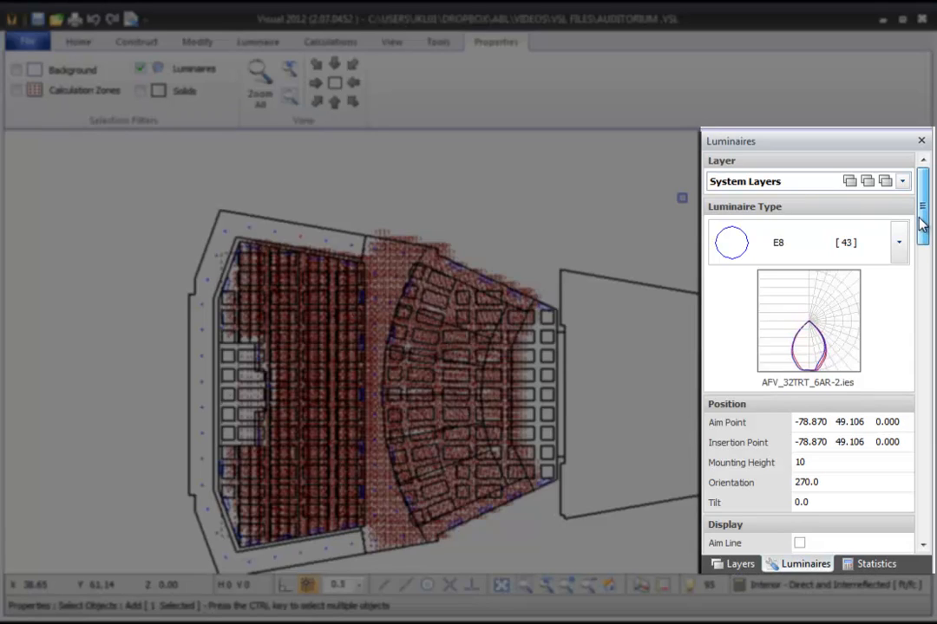
left_click_drag(921, 223, 922, 163)
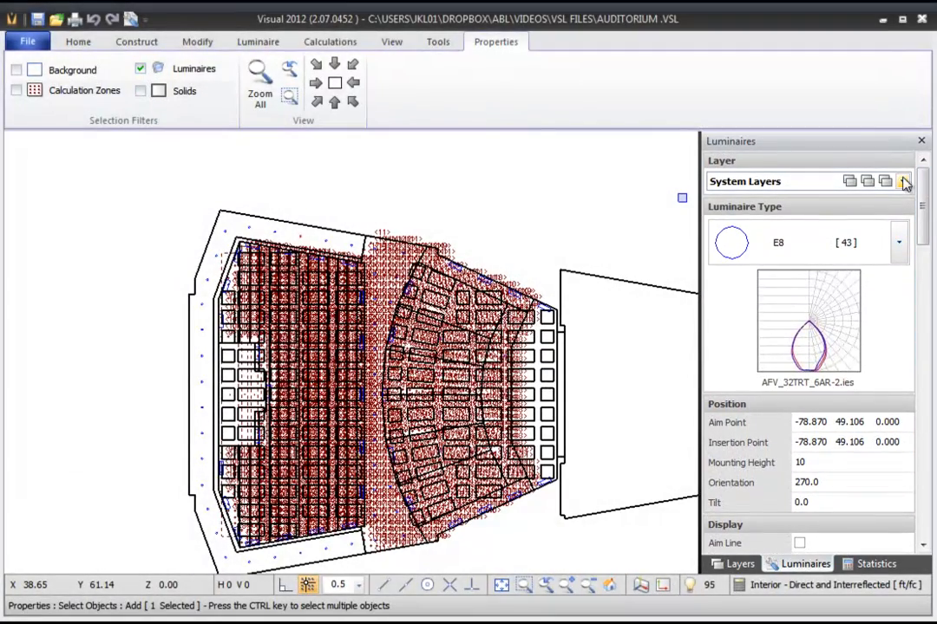
left_click(903, 181)
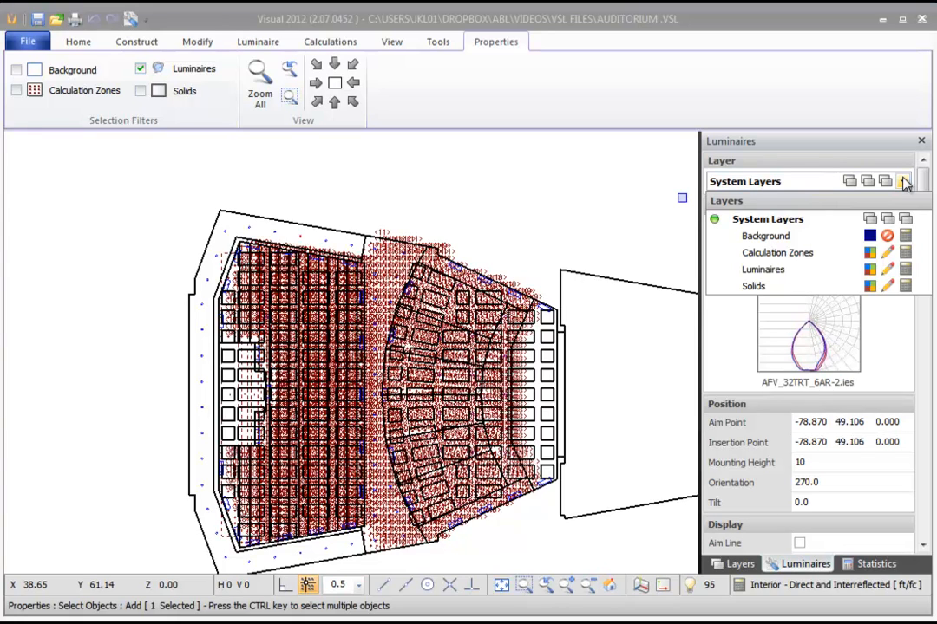
left_click(902, 182)
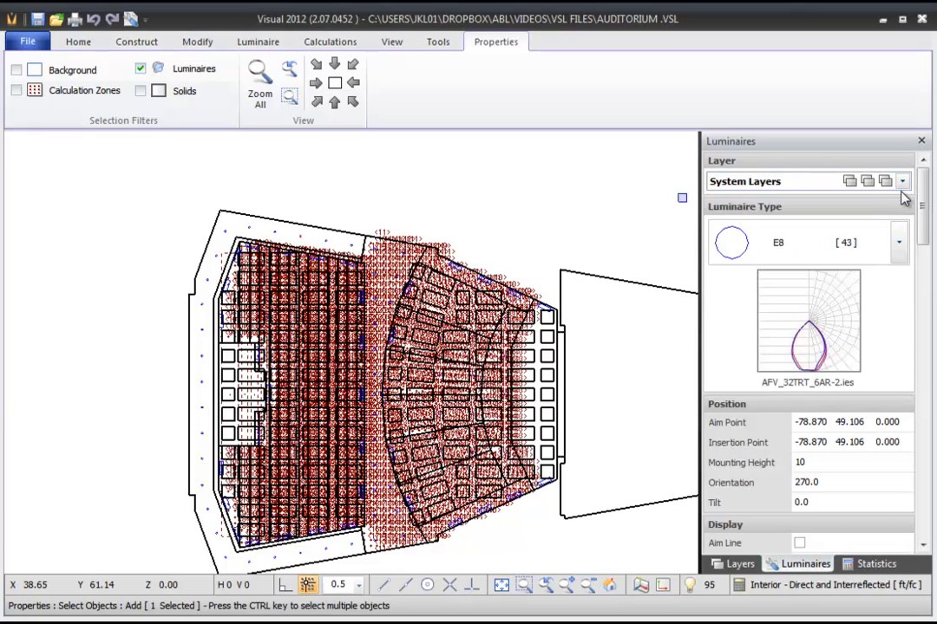
Change the selected corridor luminaire's type from E8 to TH4.
left_click(900, 243)
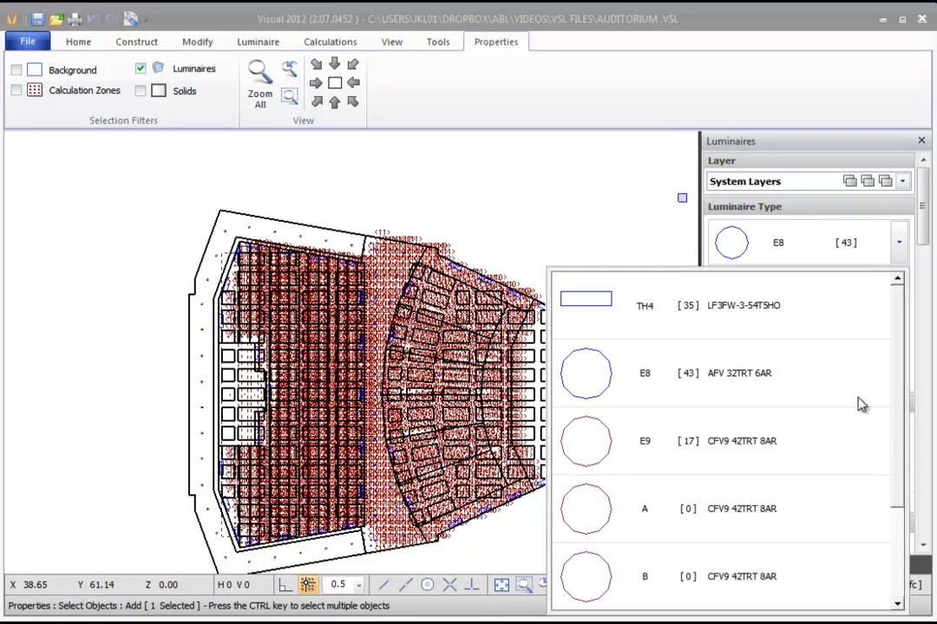
mouse_move(897, 401)
left_mouse_down()
mouse_move(893, 473)
mouse_move(897, 380)
left_mouse_up()
left_click(755, 328)
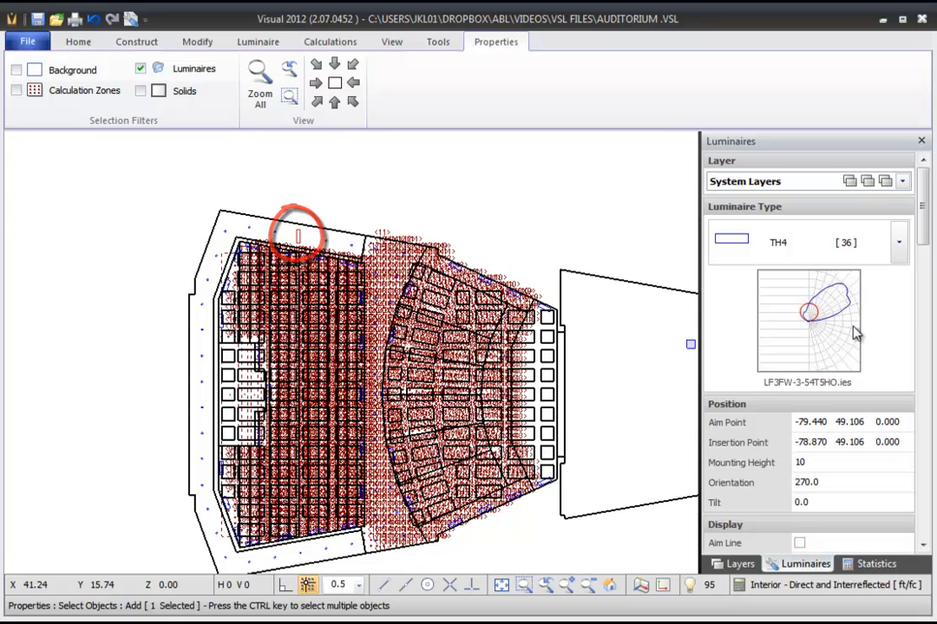
left_click_drag(923, 243, 921, 438)
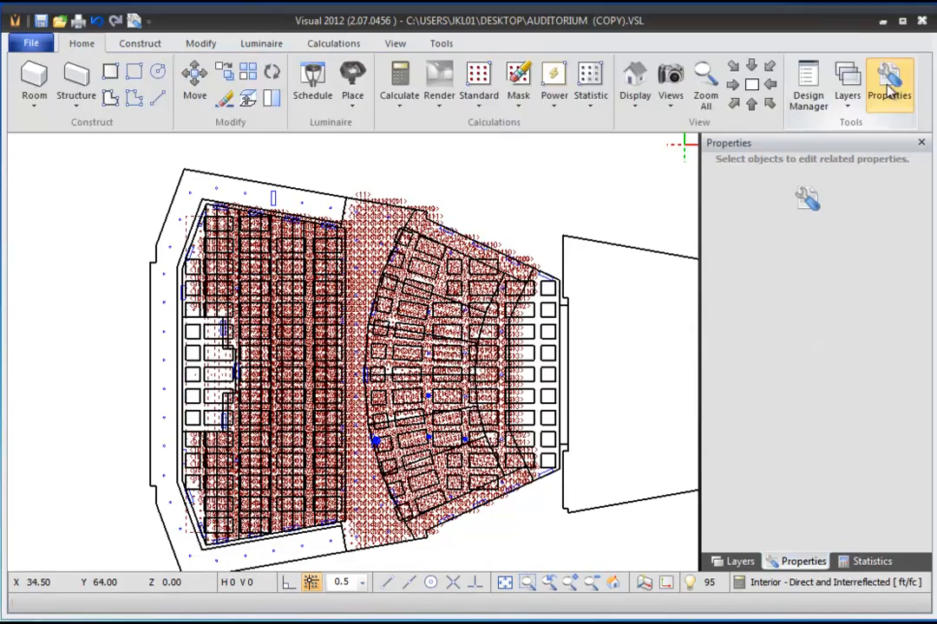
Select the rectangular luminaire and its two round neighbours in the upper corridor and set their mounting height to 12.
left_click(299, 202)
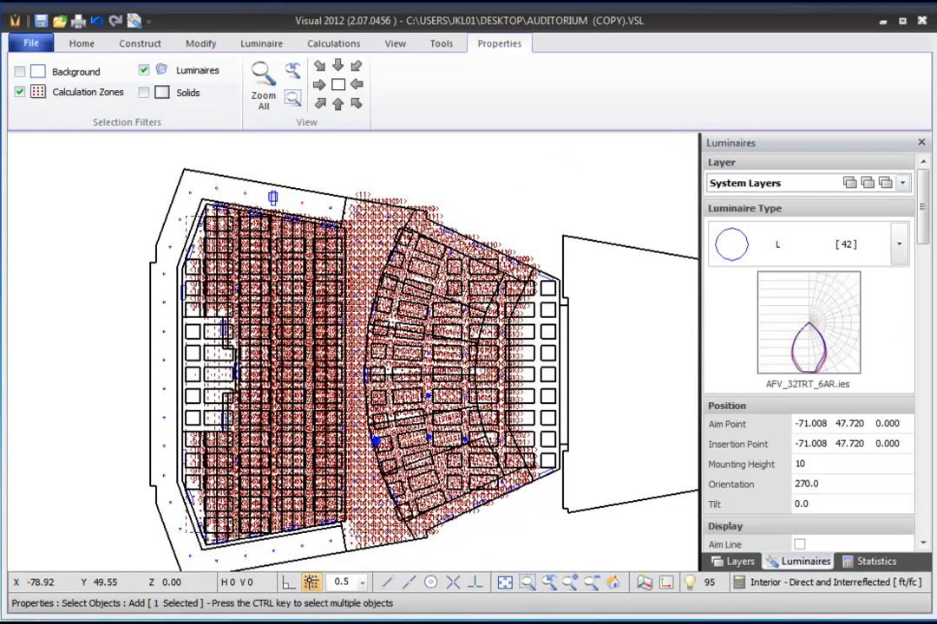
left_click(271, 197)
left_click(245, 194)
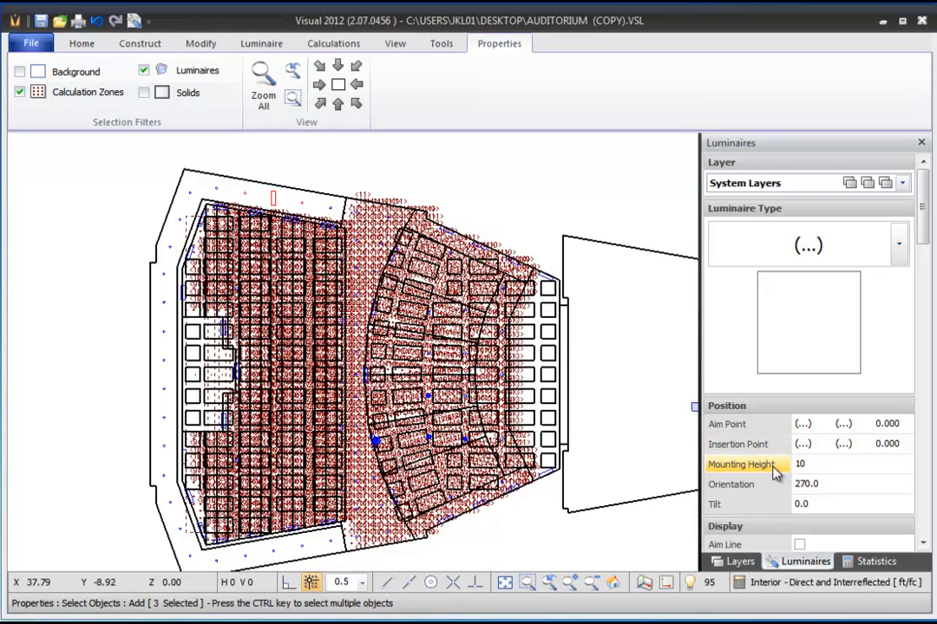
left_click(801, 466)
double_click(799, 465)
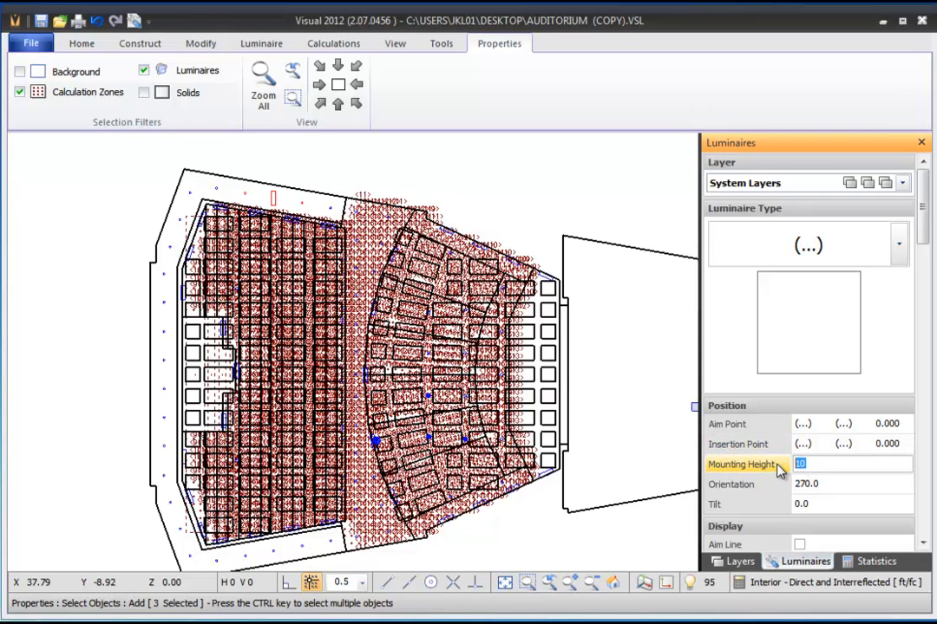
type("12")
key("Return")
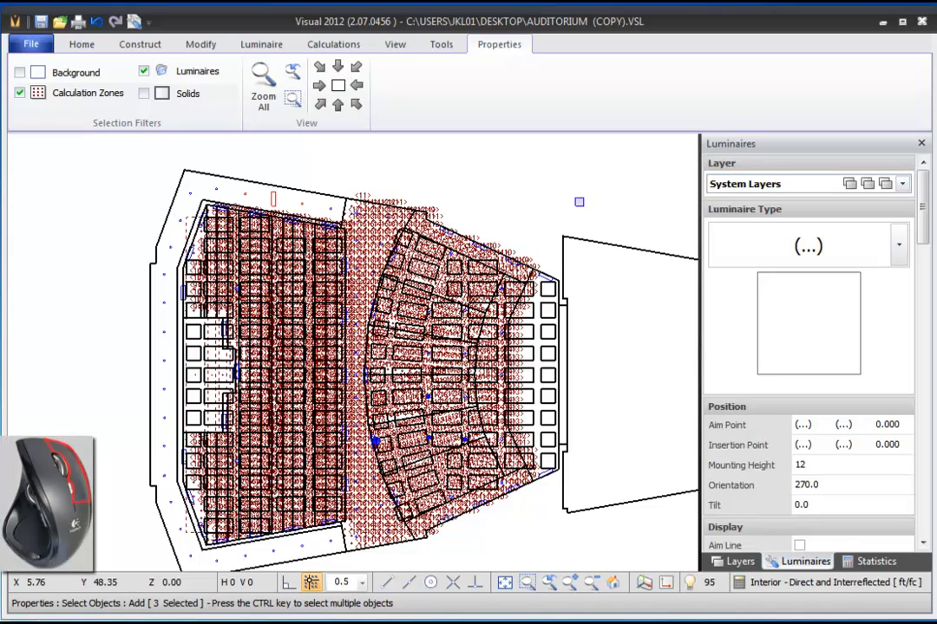
key("Escape")
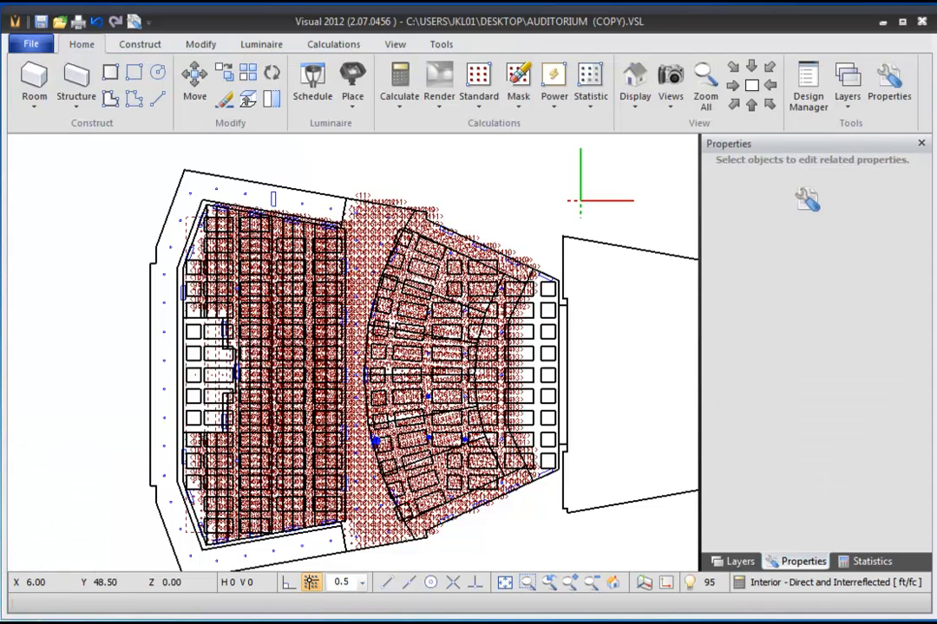
Select only the rectangular luminaire in the upper corridor and display its aim line and photometric web.
left_click(572, 201)
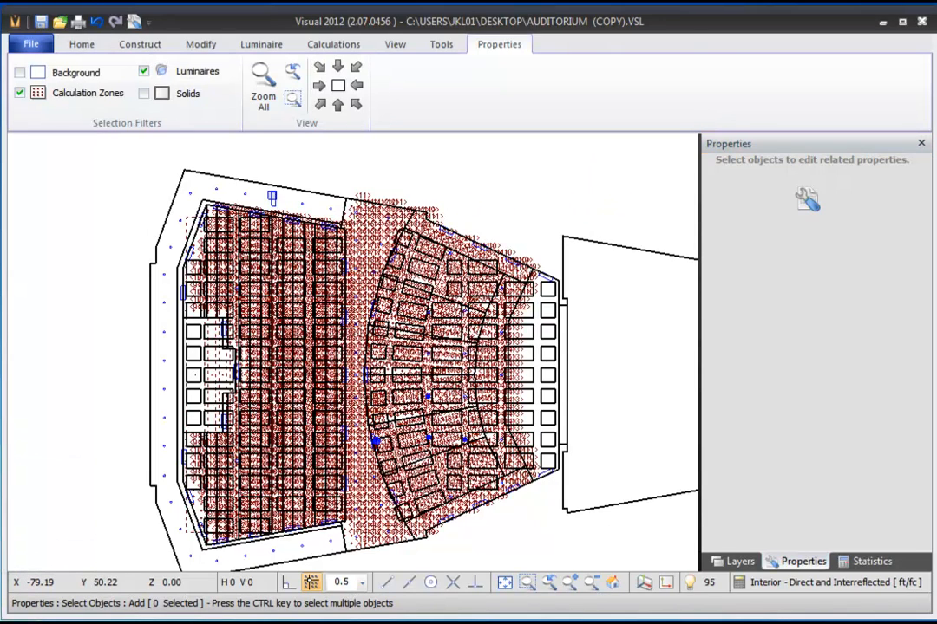
left_click(272, 198)
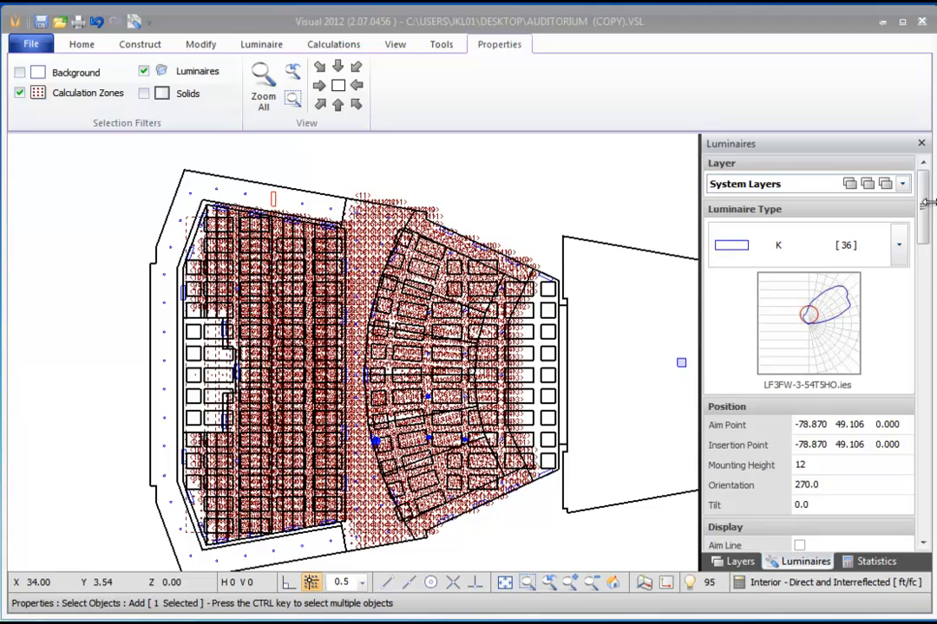
left_click_drag(923, 208, 919, 486)
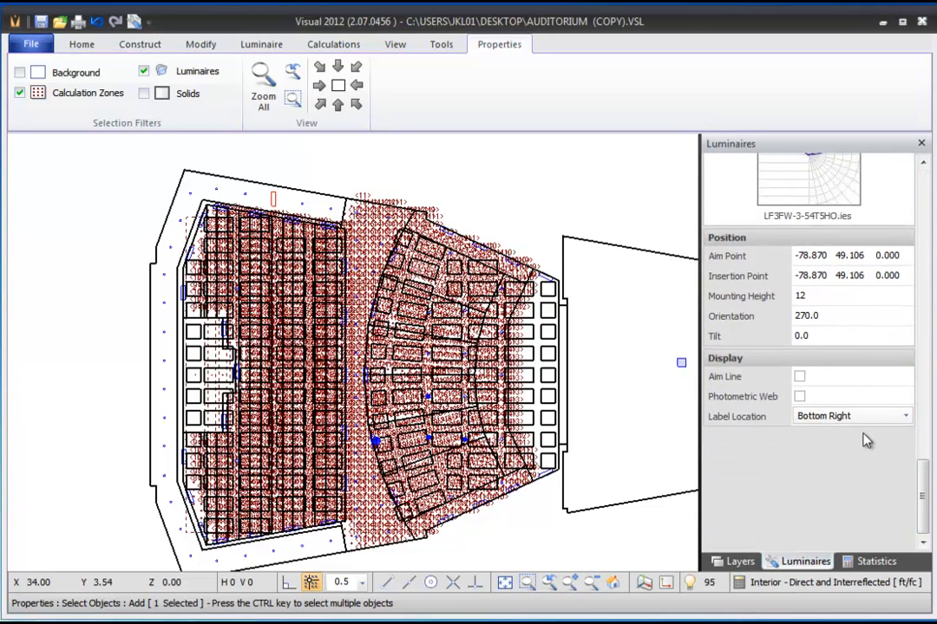
left_click(798, 376)
left_click(799, 397)
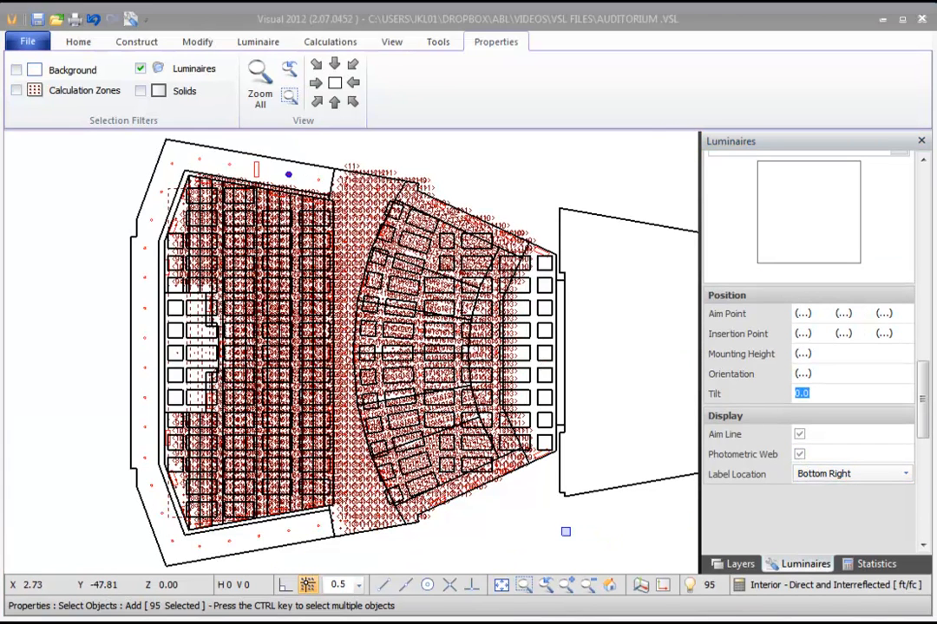
Clear the luminaire selection, restrict the selection filter to calculation zones and select the Main Floor zone to view its properties.
key("Escape")
right_click(524, 525)
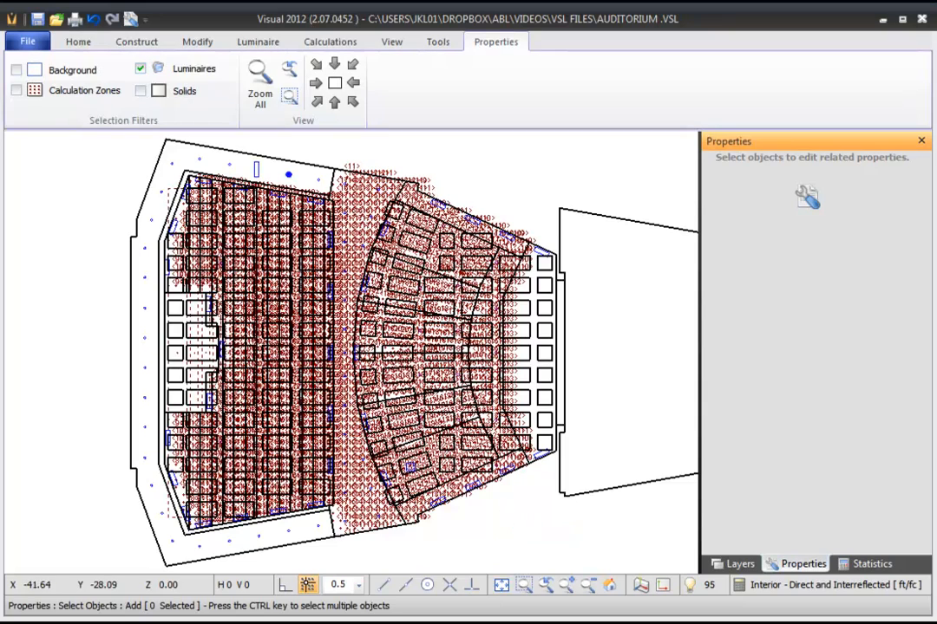
left_click(142, 69)
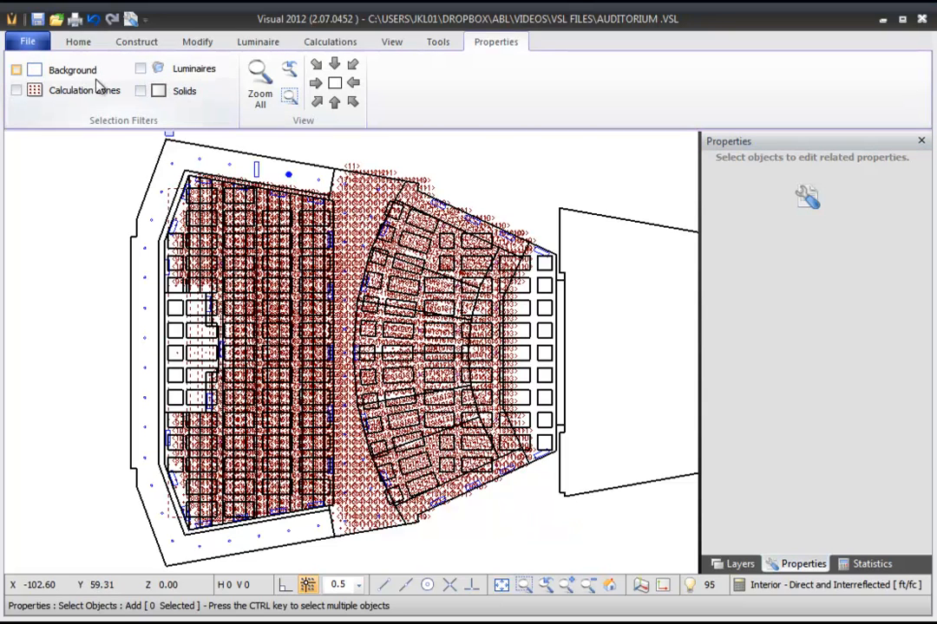
left_click(15, 90)
left_click(365, 193)
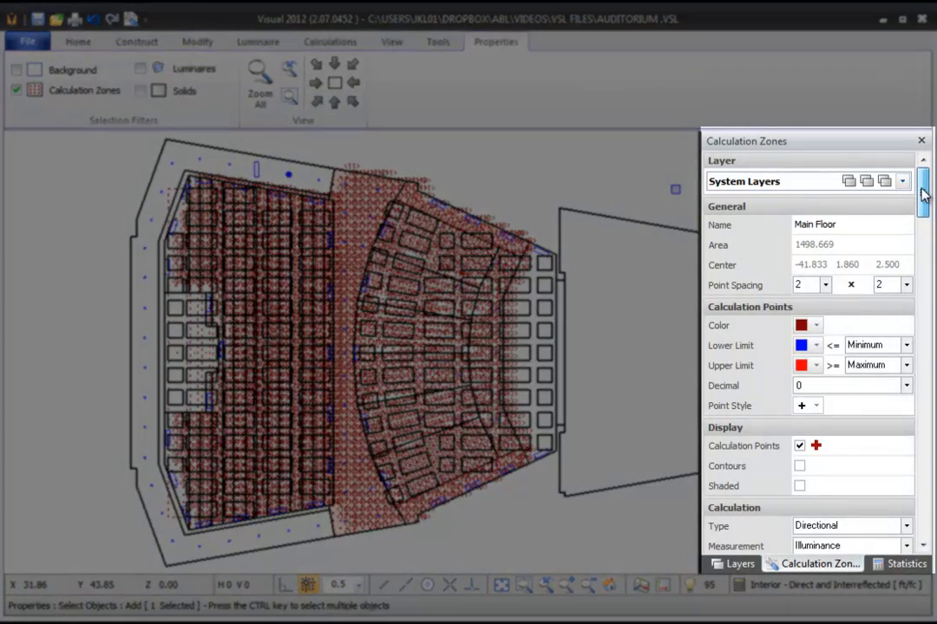
mouse_move(922, 195)
left_mouse_down()
mouse_move(910, 338)
mouse_move(920, 184)
left_mouse_up()
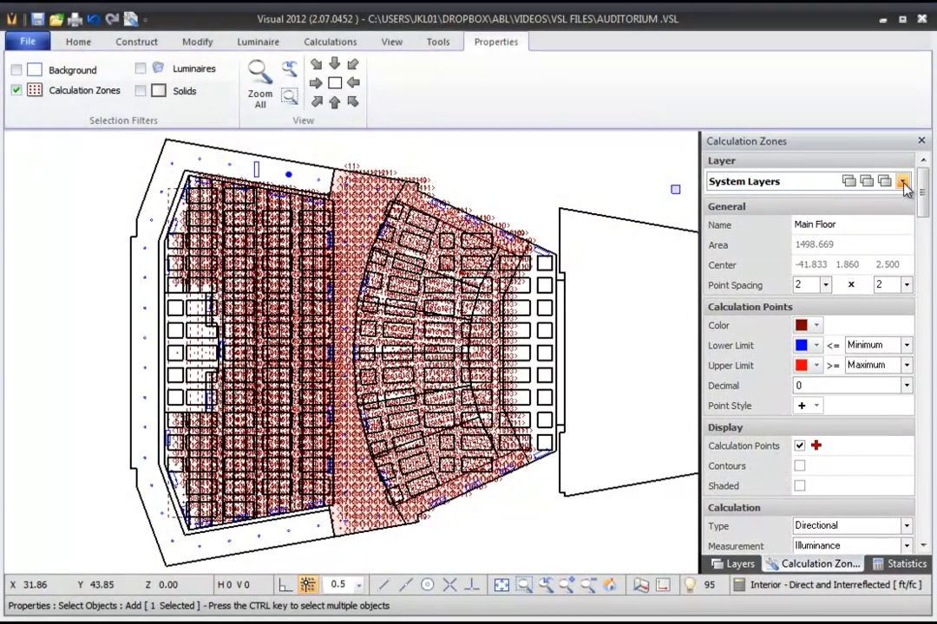
Examine the available layers and the point spacing options for the Main Floor calculation zone.
left_click(903, 182)
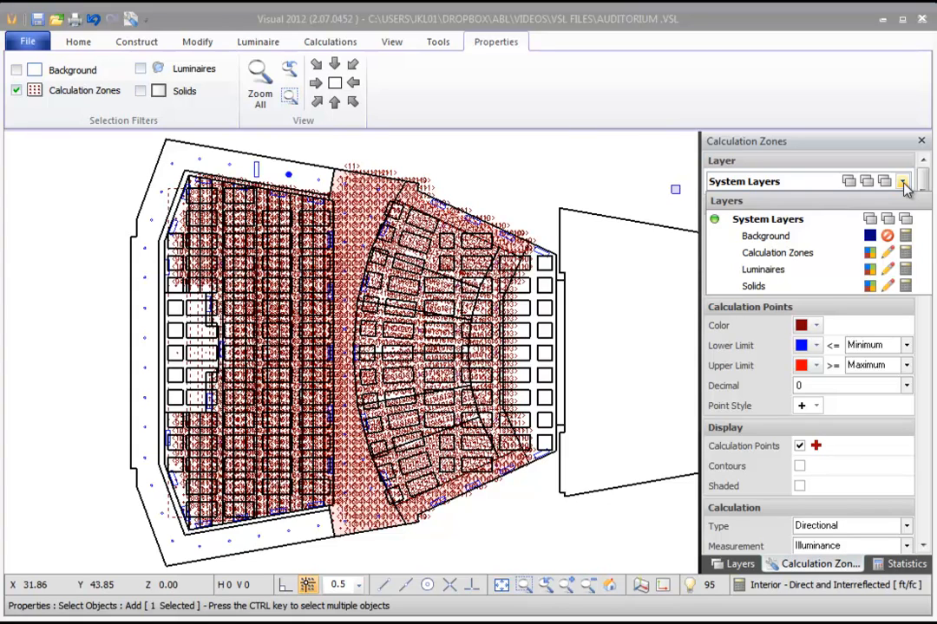
left_click(902, 182)
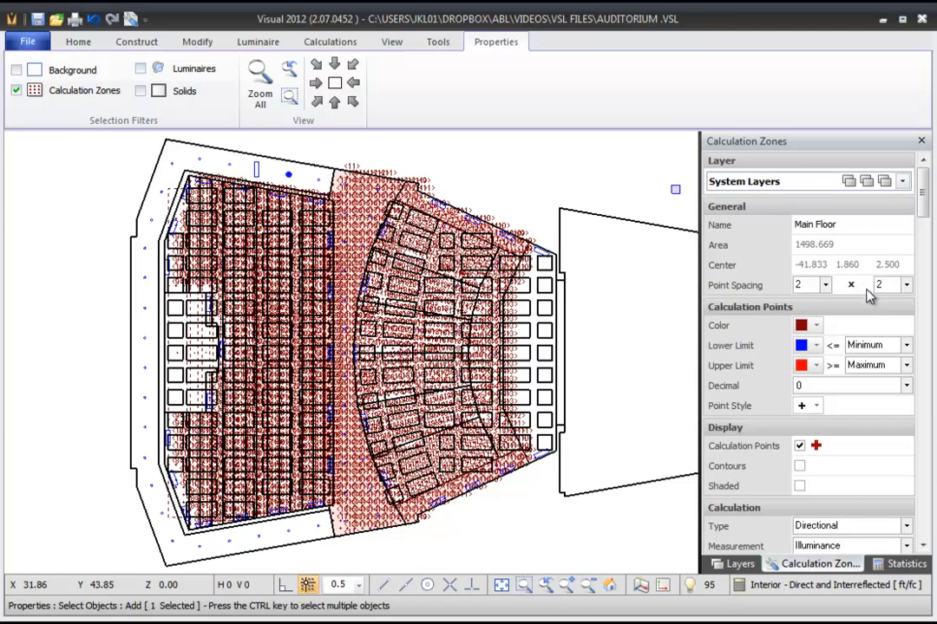
left_click(825, 285)
left_click(824, 286)
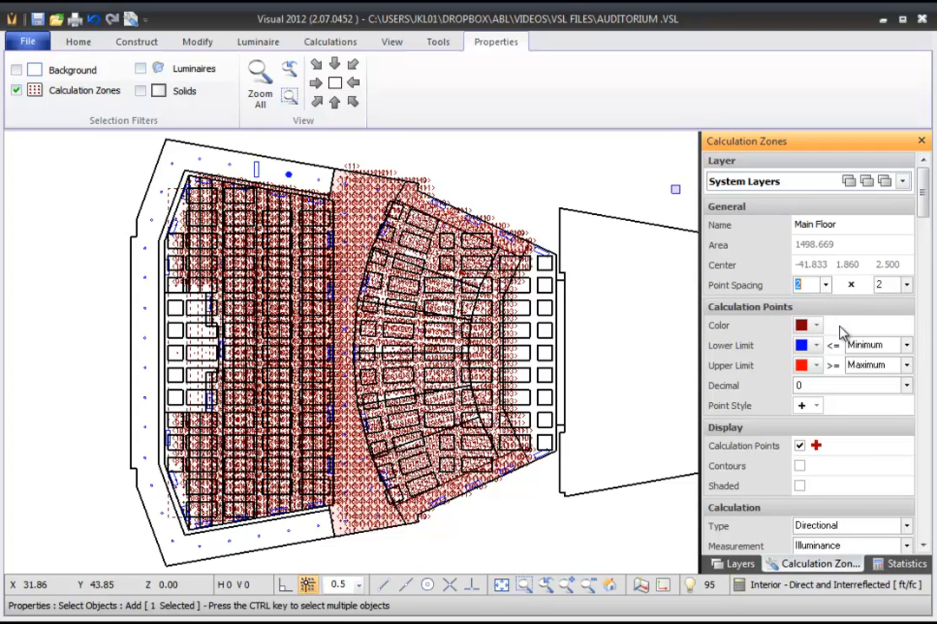
Try purple for the Main Floor calculation points, and set their color to dark red.
left_click(816, 326)
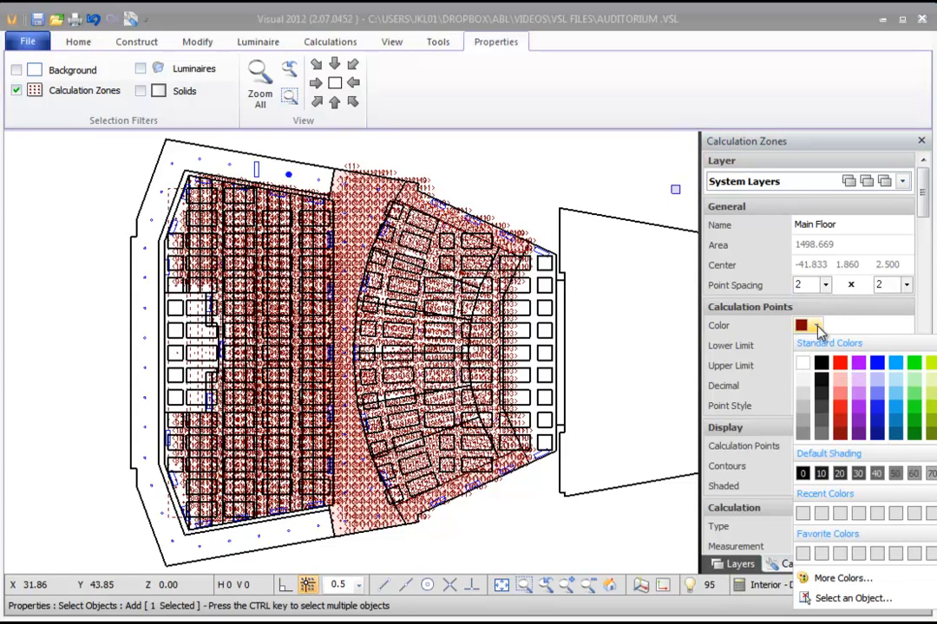
left_click(860, 364)
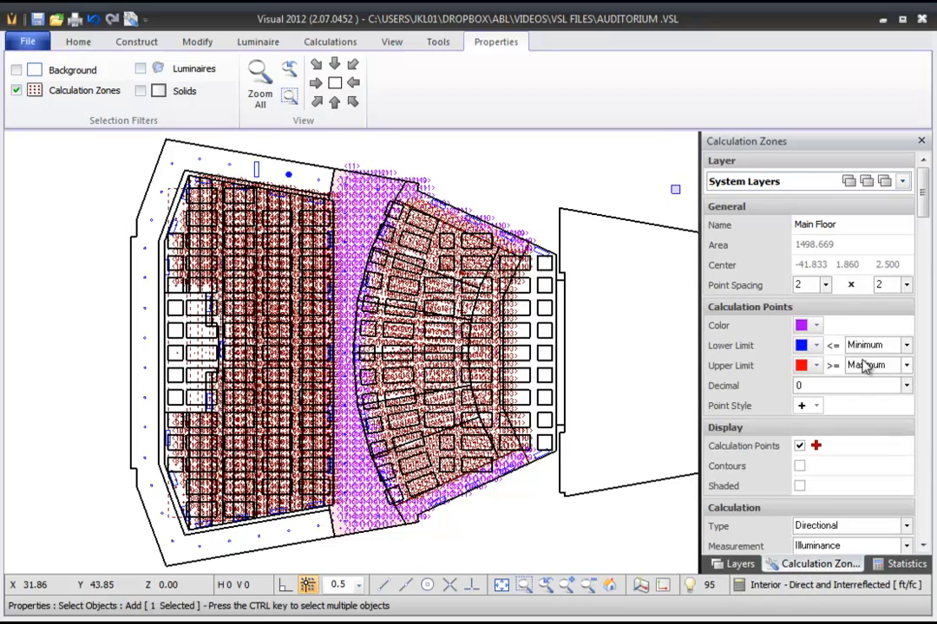
left_click(816, 327)
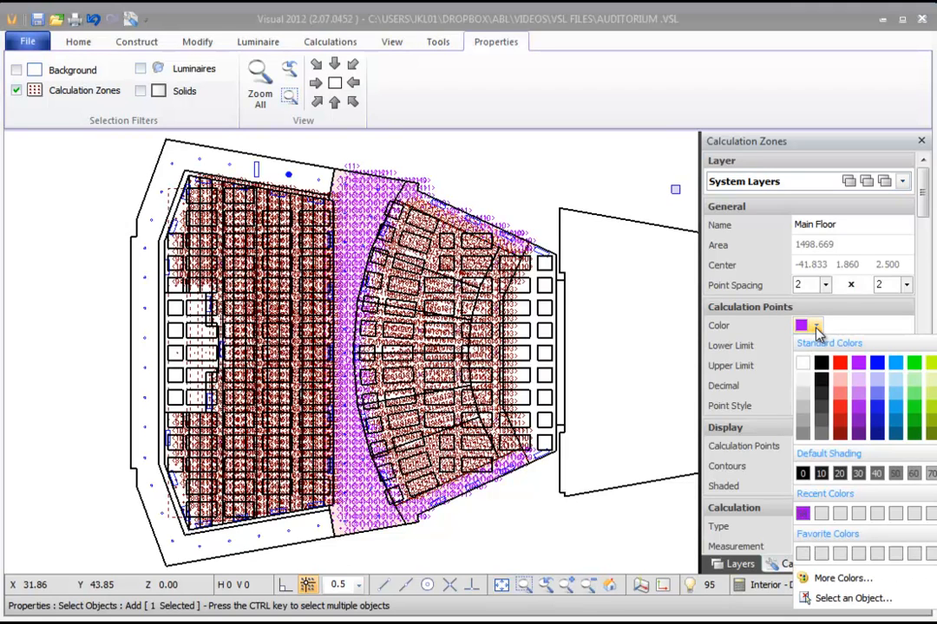
left_click(840, 432)
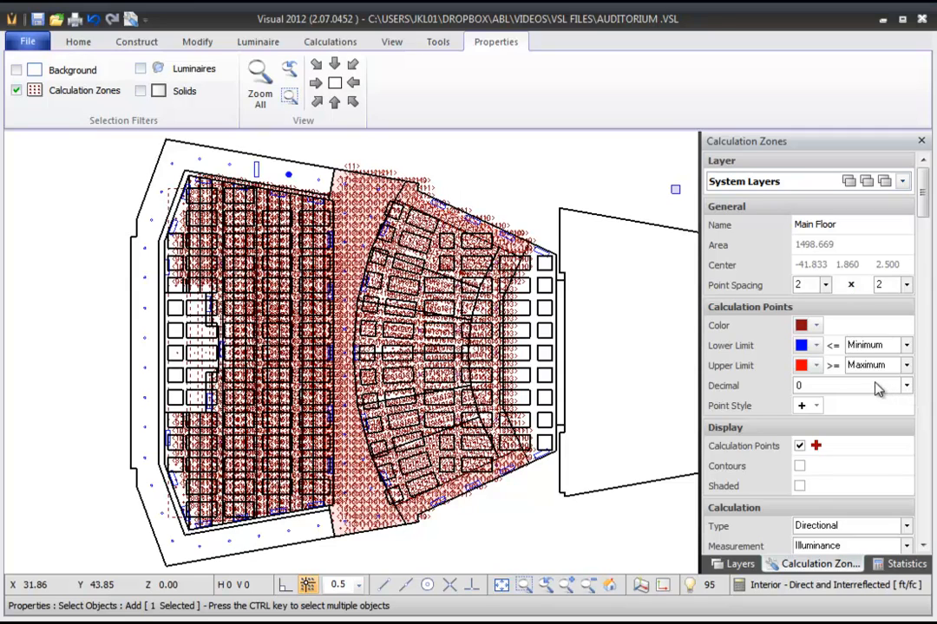
Review the lower limit, decimal and point style options for the Main Floor calculation points.
left_click(906, 346)
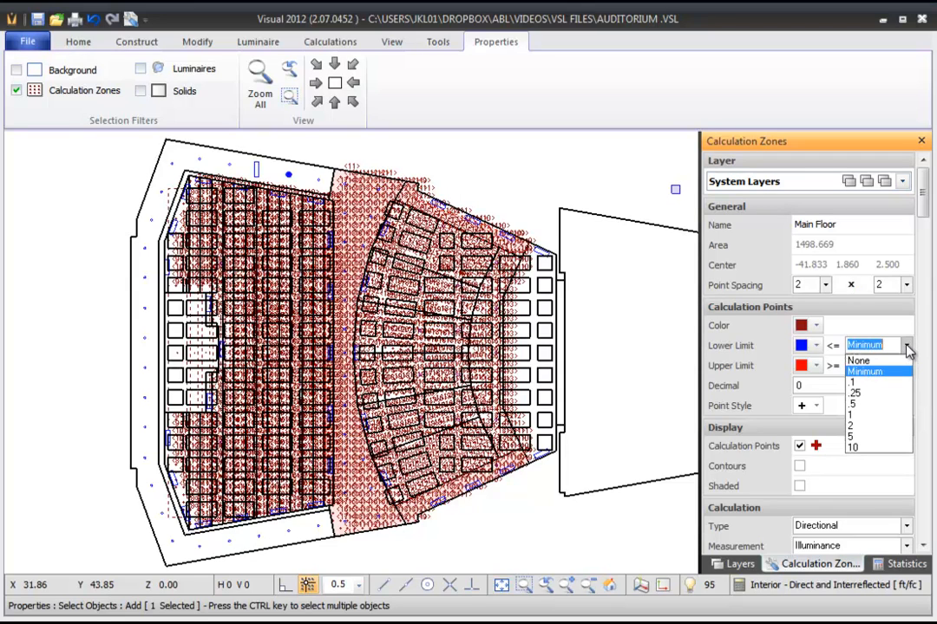
left_click(907, 347)
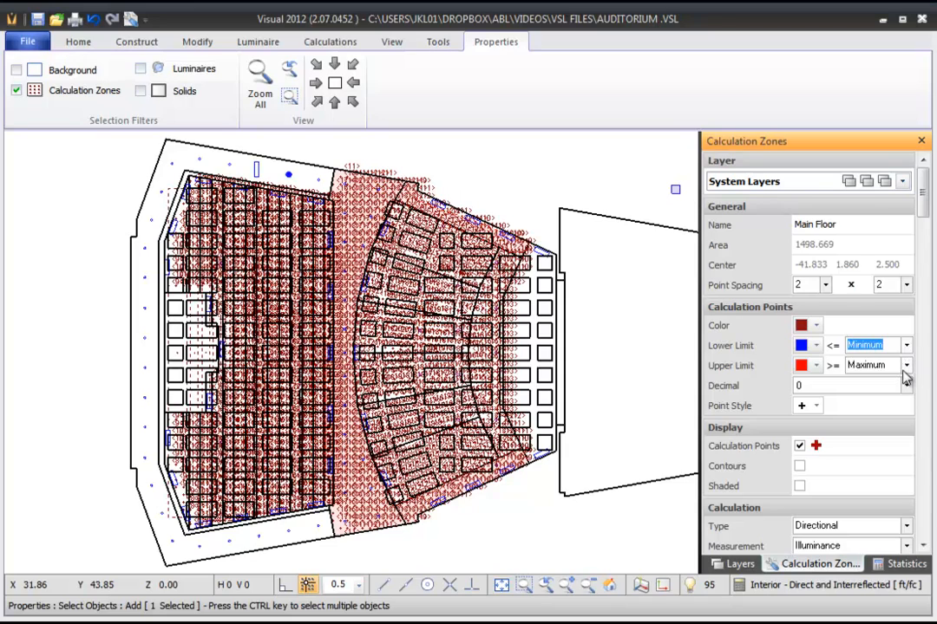
left_click(906, 387)
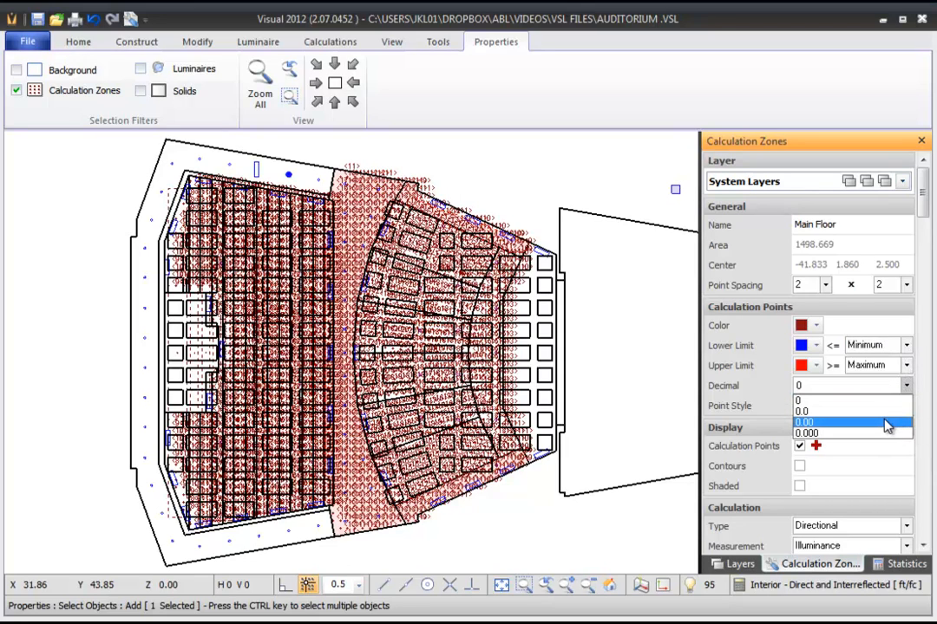
left_click(883, 403)
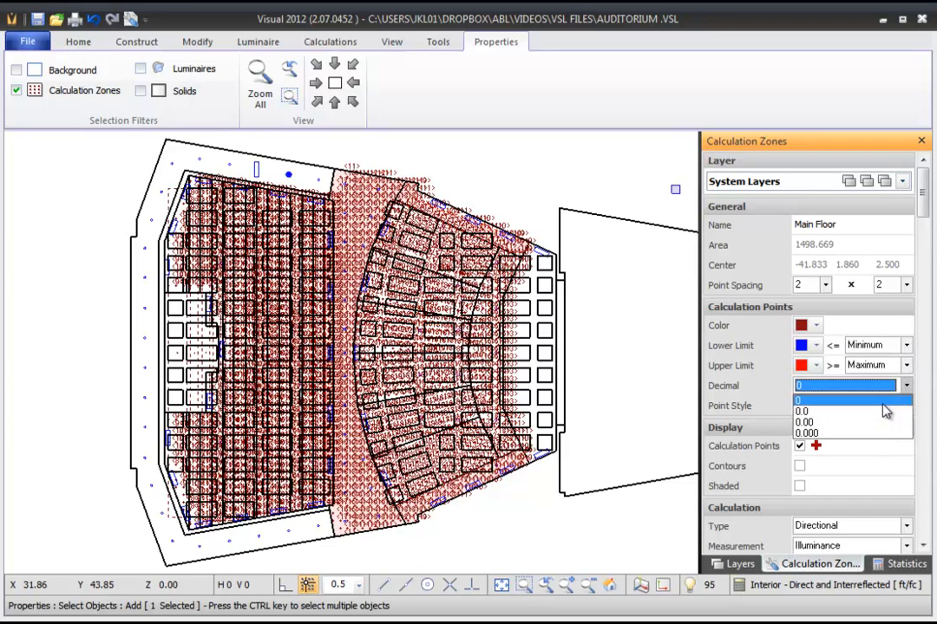
left_click(816, 407)
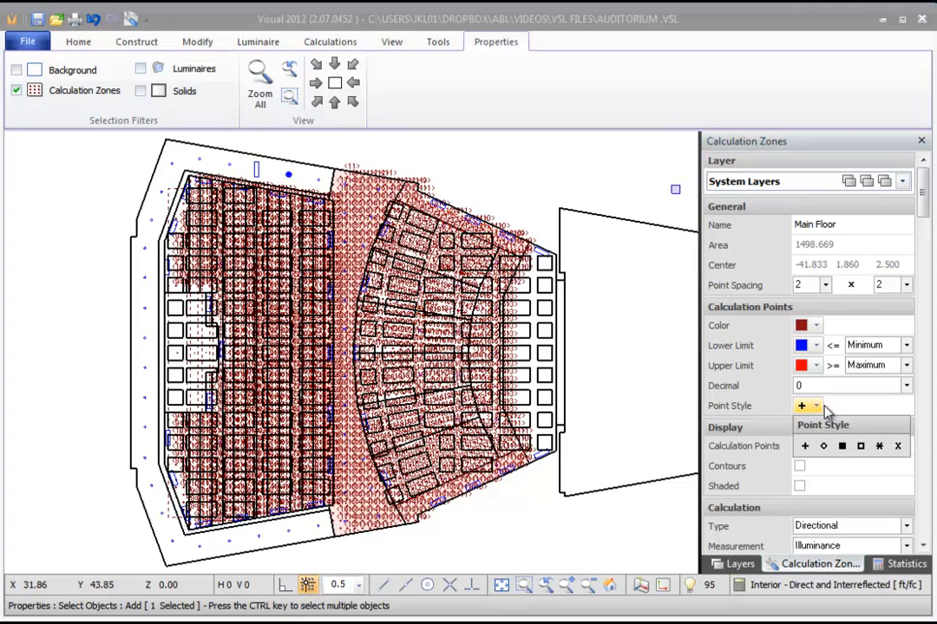
left_click(822, 411)
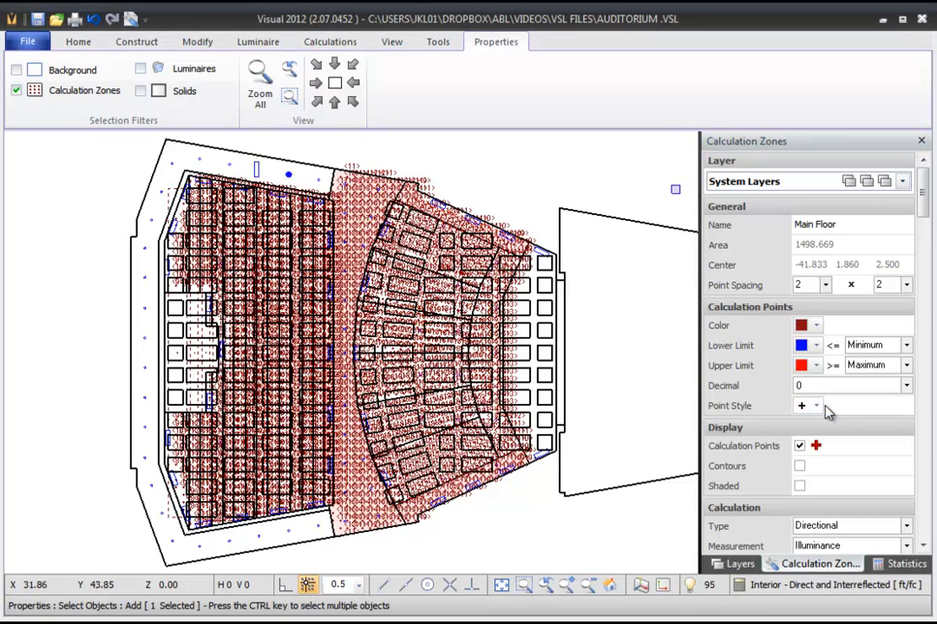
Hide and redisplay the Main Floor zone's calculation points, and turn on its contours and shading.
left_click(798, 446)
left_click(799, 446)
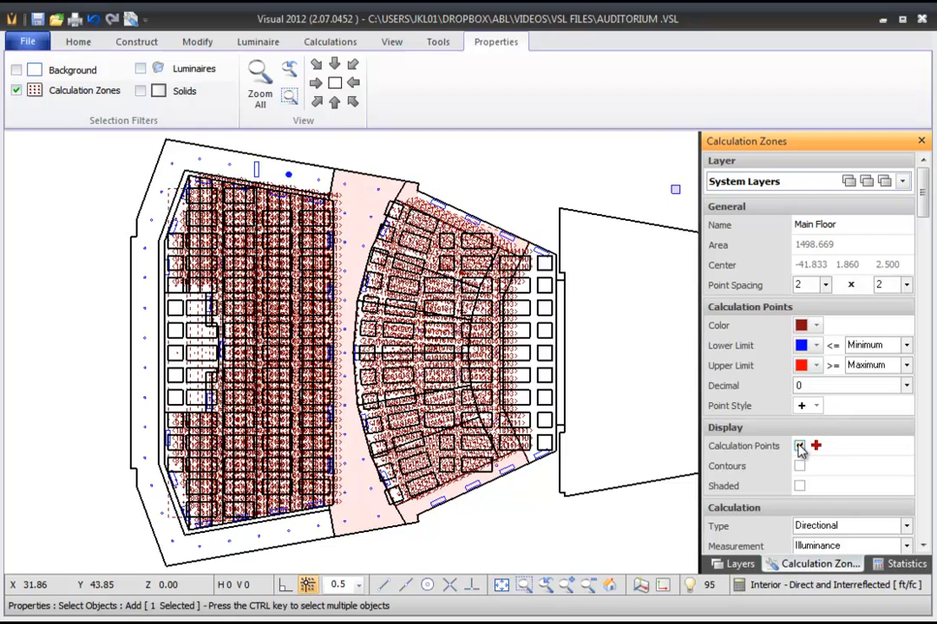
left_click(799, 467)
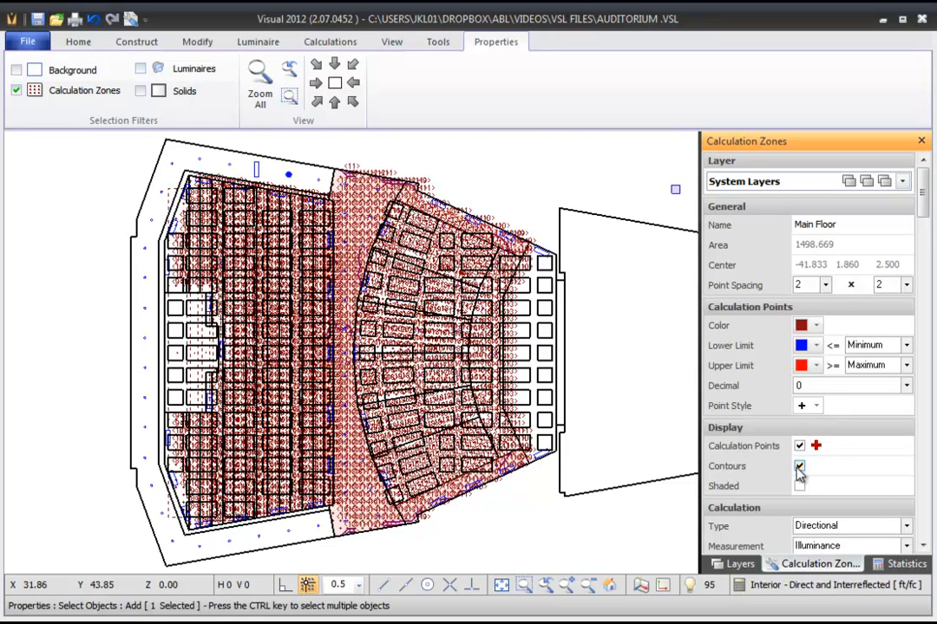
left_click(799, 486)
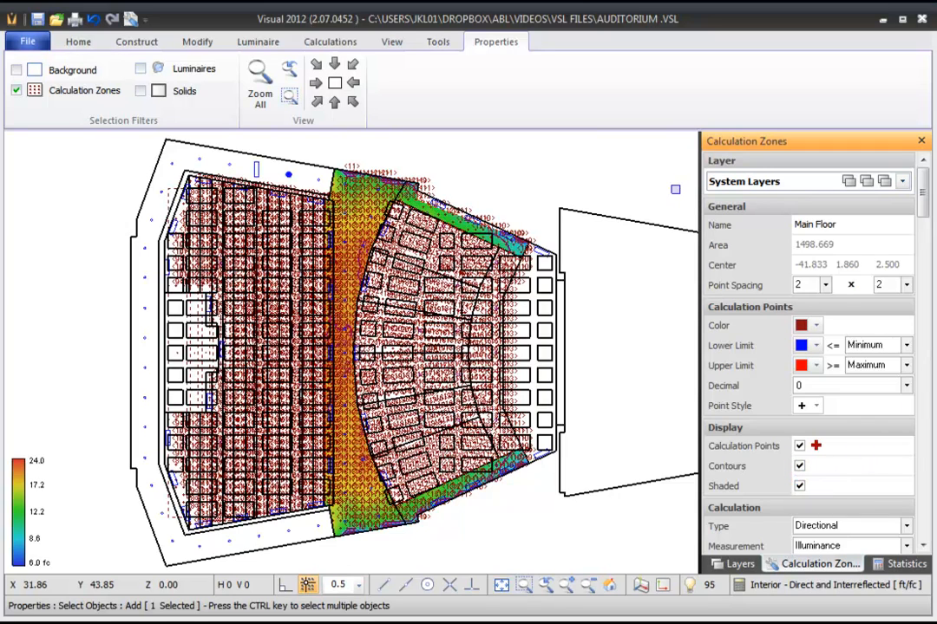
Review the calculation type and measurement options and the remaining parameters of the Main Floor zone, and clear the selection.
left_click_drag(921, 179, 913, 376)
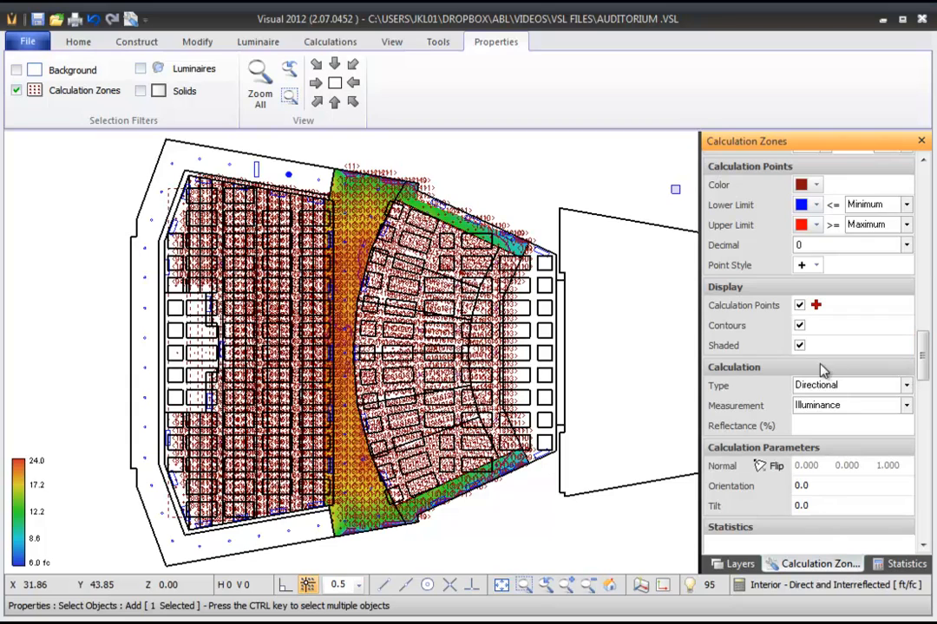
left_click(904, 389)
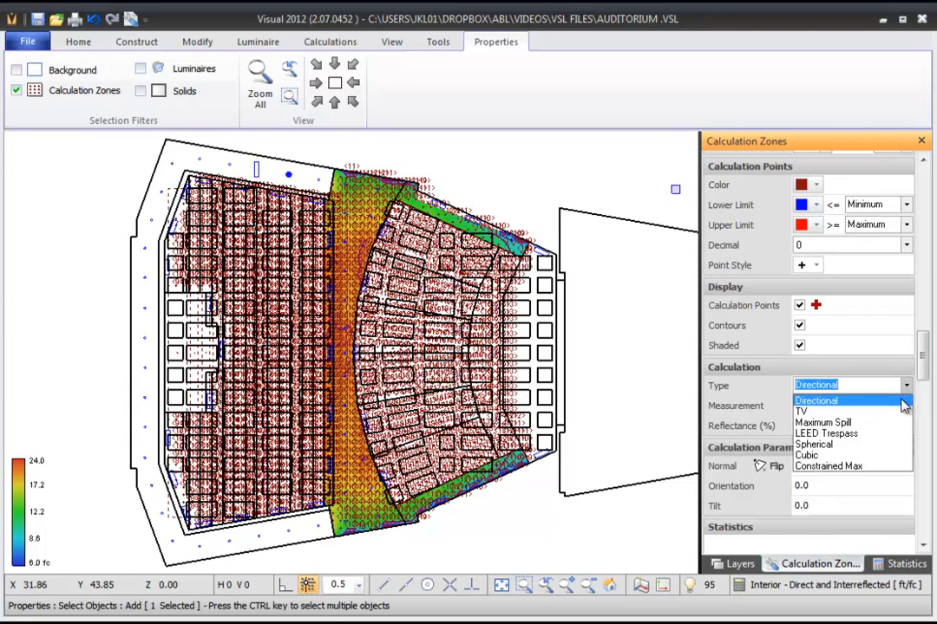
left_click(906, 386)
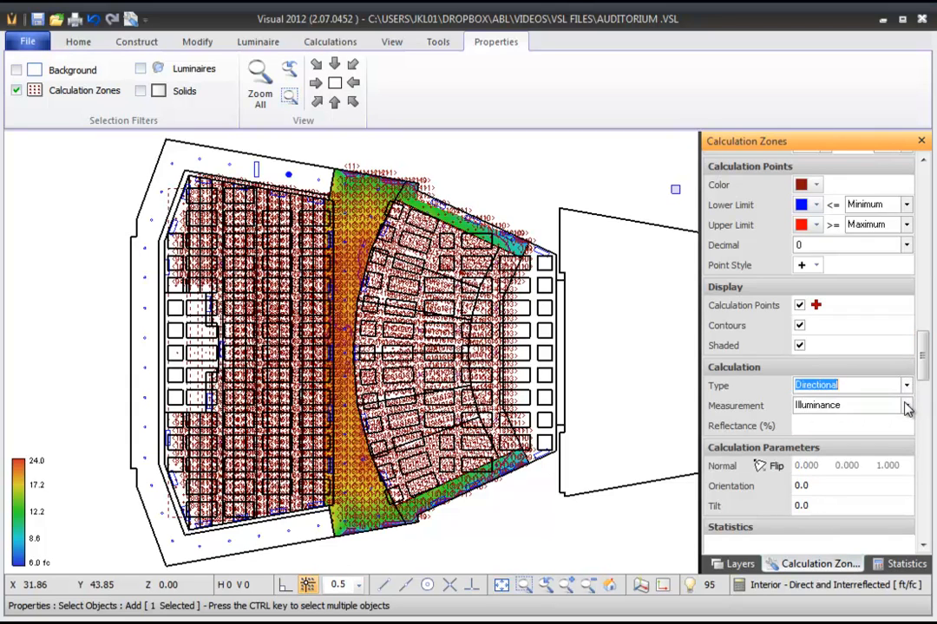
left_click(905, 406)
left_click(904, 406)
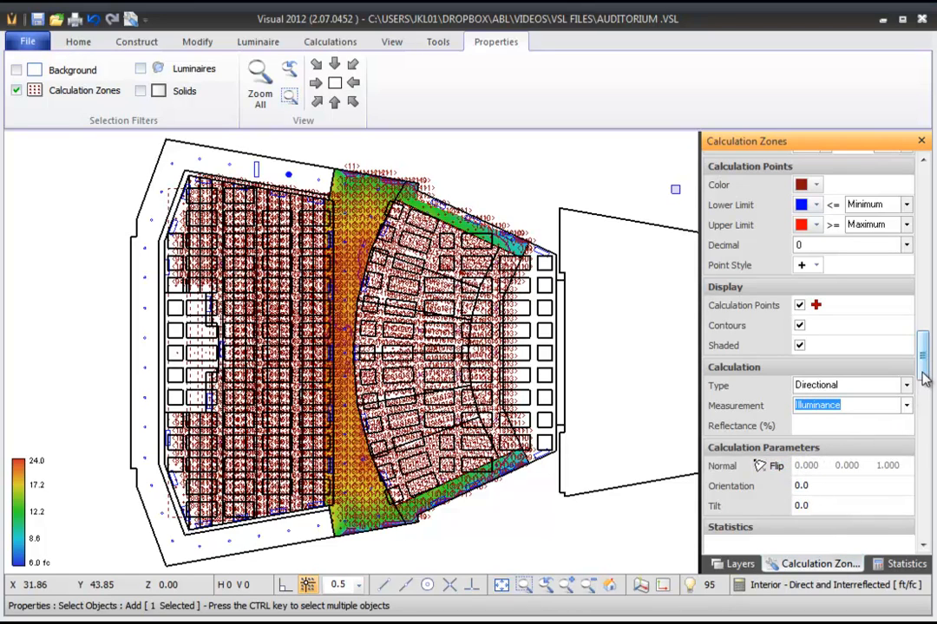
left_click_drag(922, 374, 922, 402)
key("Escape")
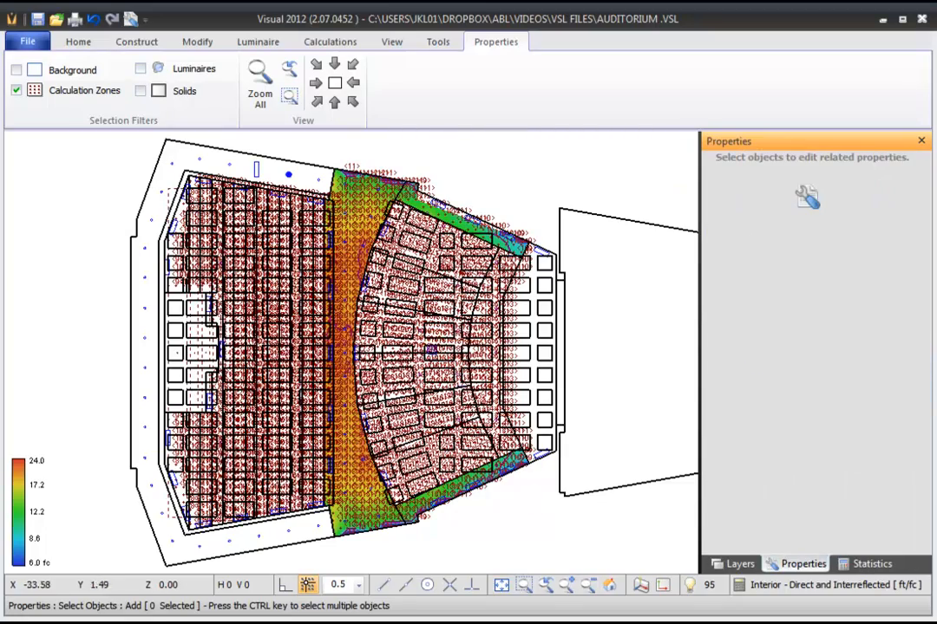
Include solids in the selection filter, select the Main Structure and single out the first Main Wall in its surface list.
left_click(141, 90)
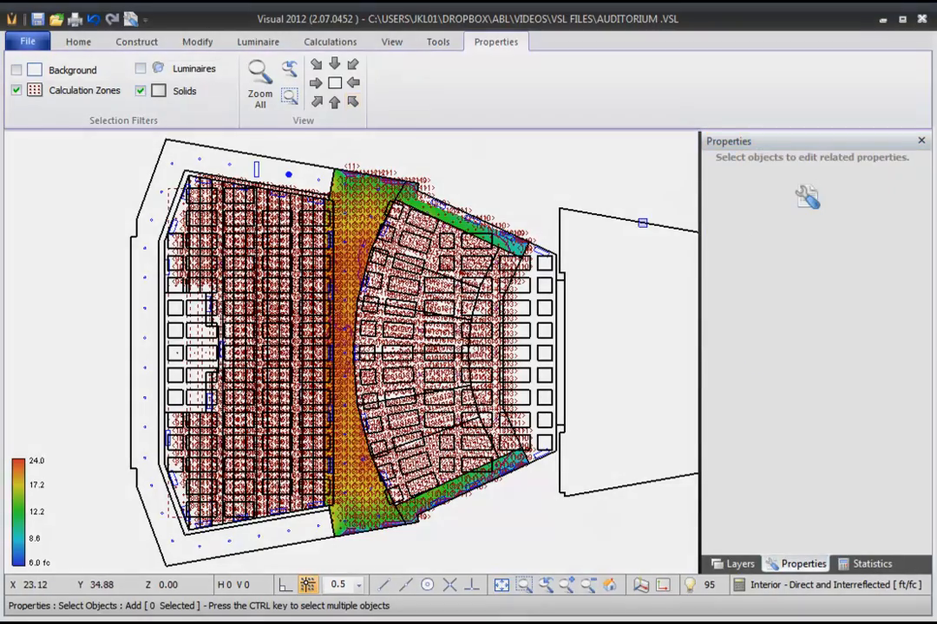
left_click(641, 220)
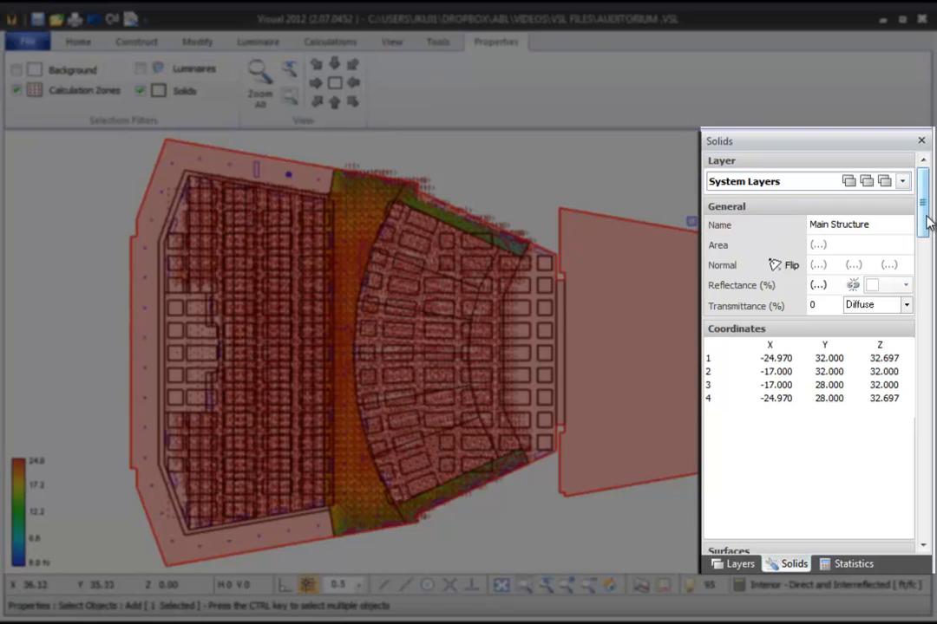
left_click_drag(926, 222, 922, 518)
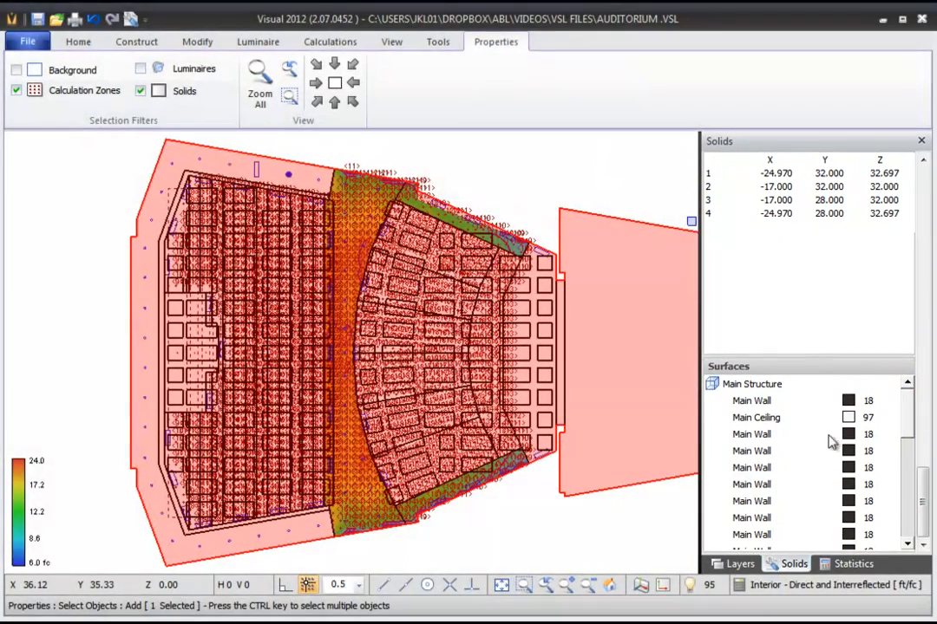
left_click(770, 403)
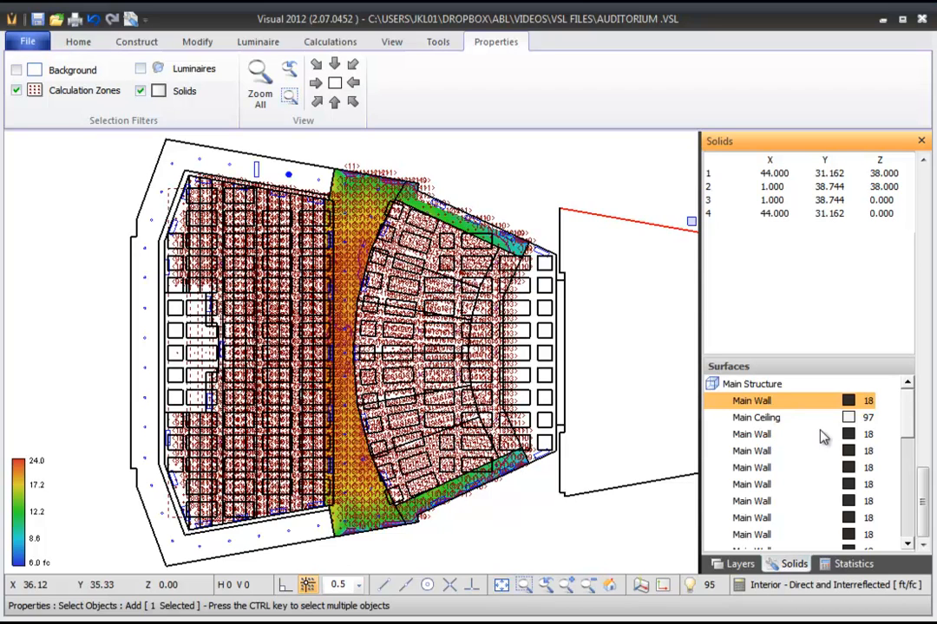
Review the selected Main Wall's general properties, flip its surface normal and back, and exit the Properties command.
left_click_drag(922, 479, 922, 186)
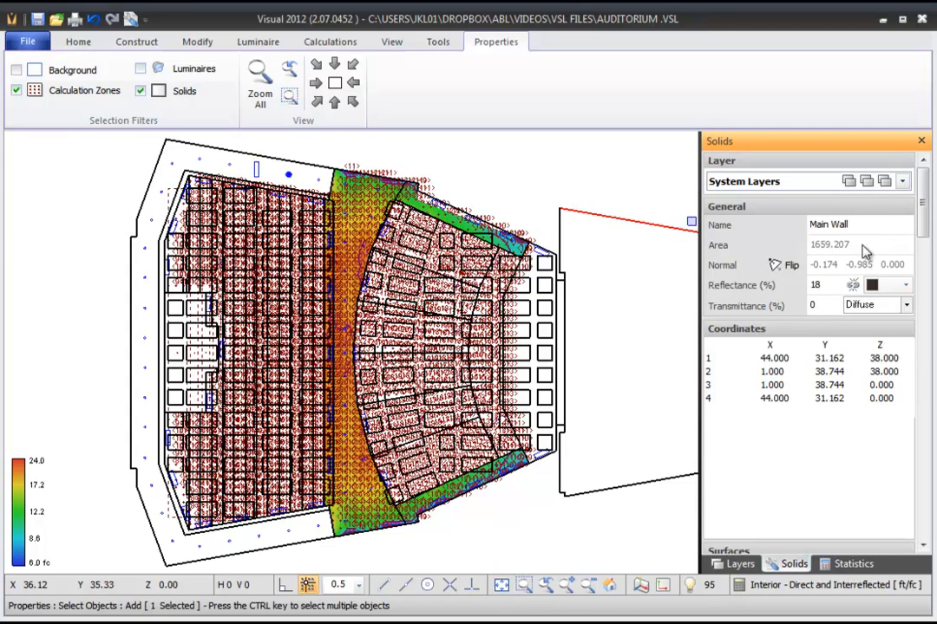
left_click(785, 266)
left_click(785, 269)
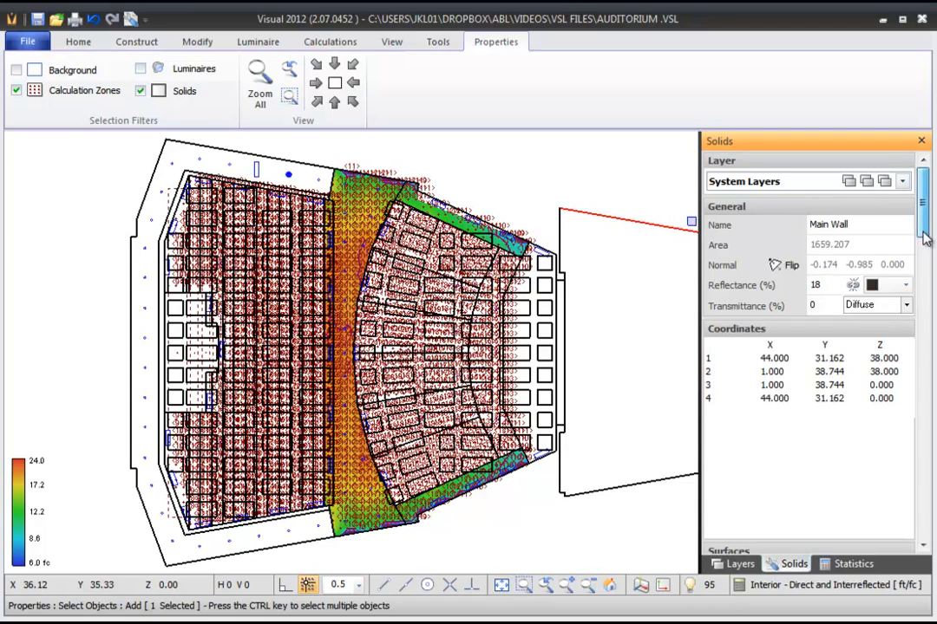
left_click_drag(925, 238, 562, 535)
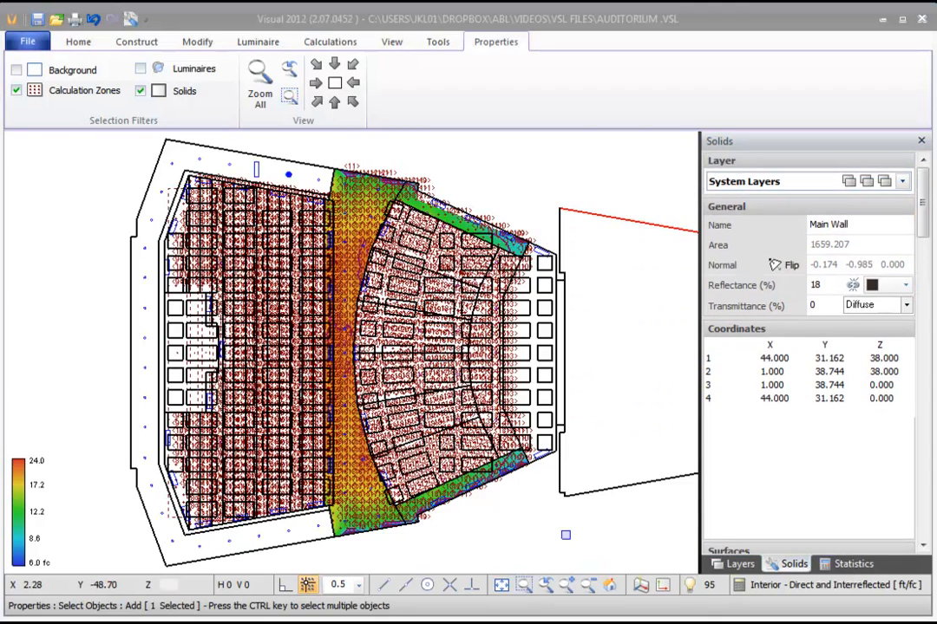
key("Escape")
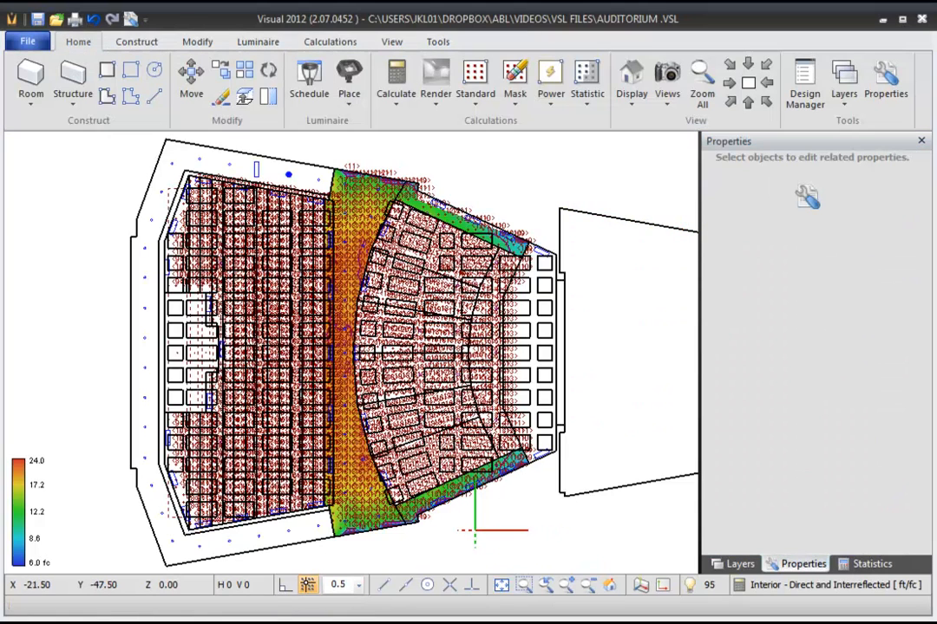
Restart the Properties command, select the Main Floor calculation zone, turn off its contours and shading, and exit the command.
right_click(380, 527)
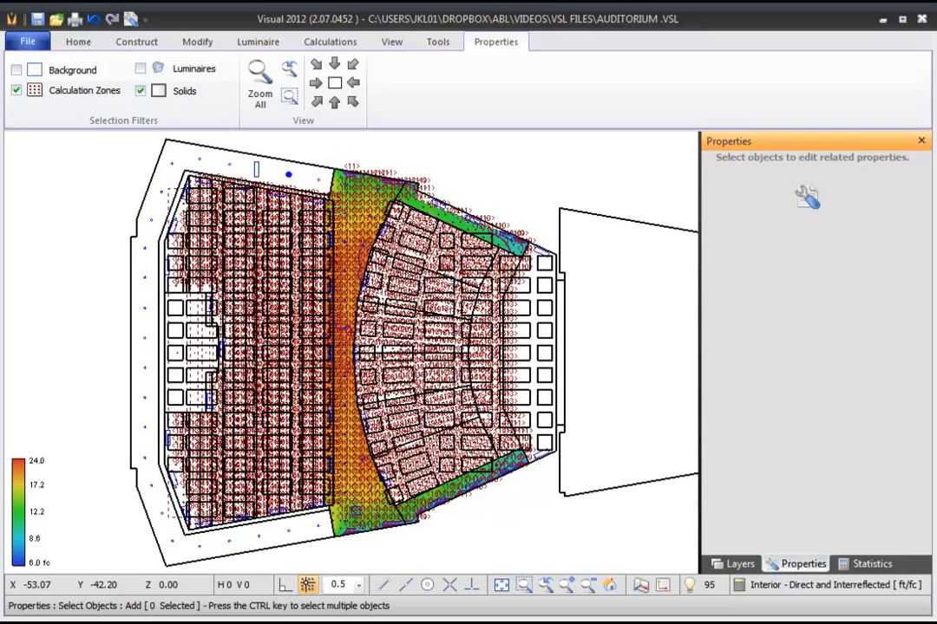
left_click(355, 511)
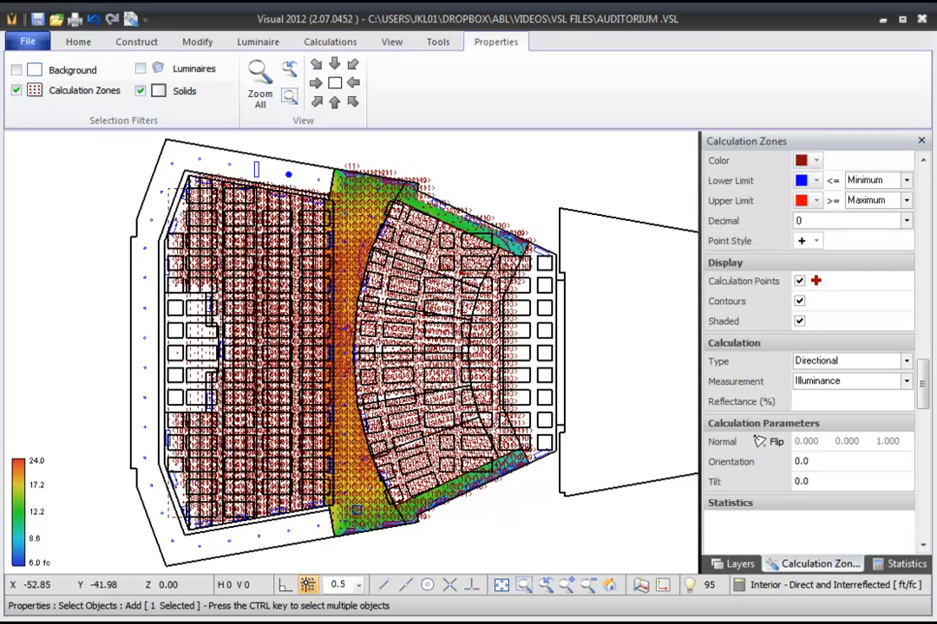
left_click(799, 301)
left_click(799, 321)
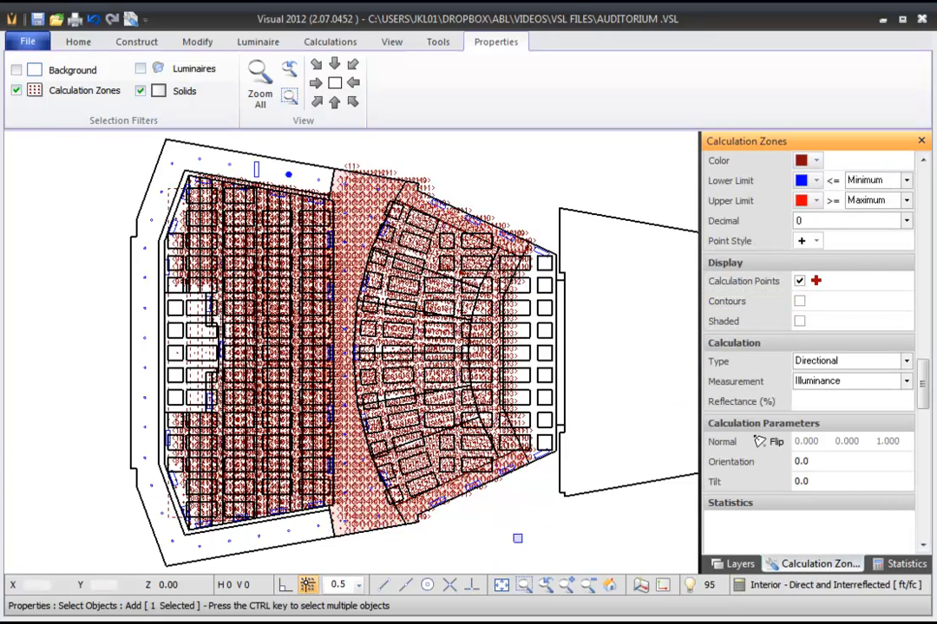
key("Escape")
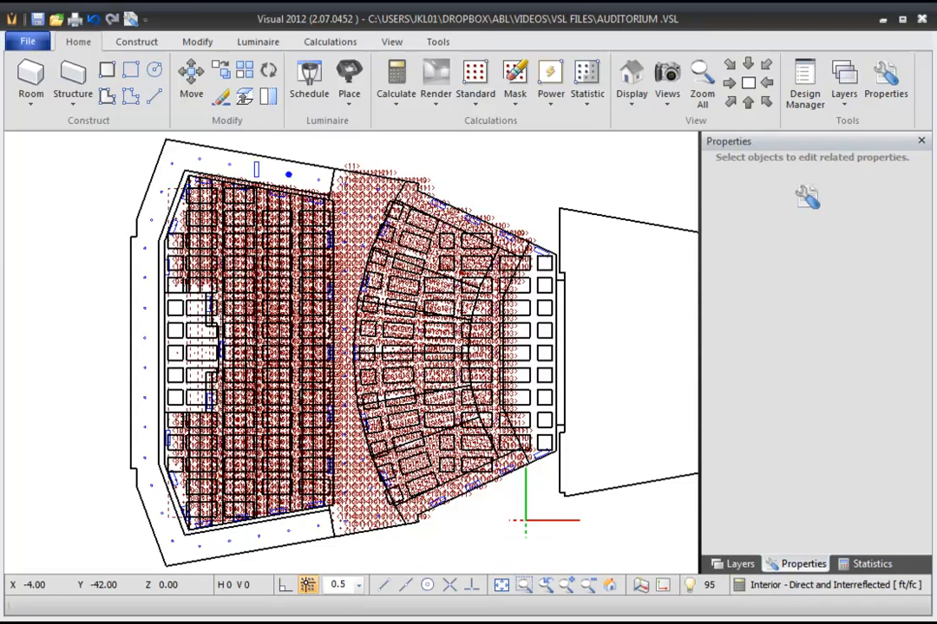